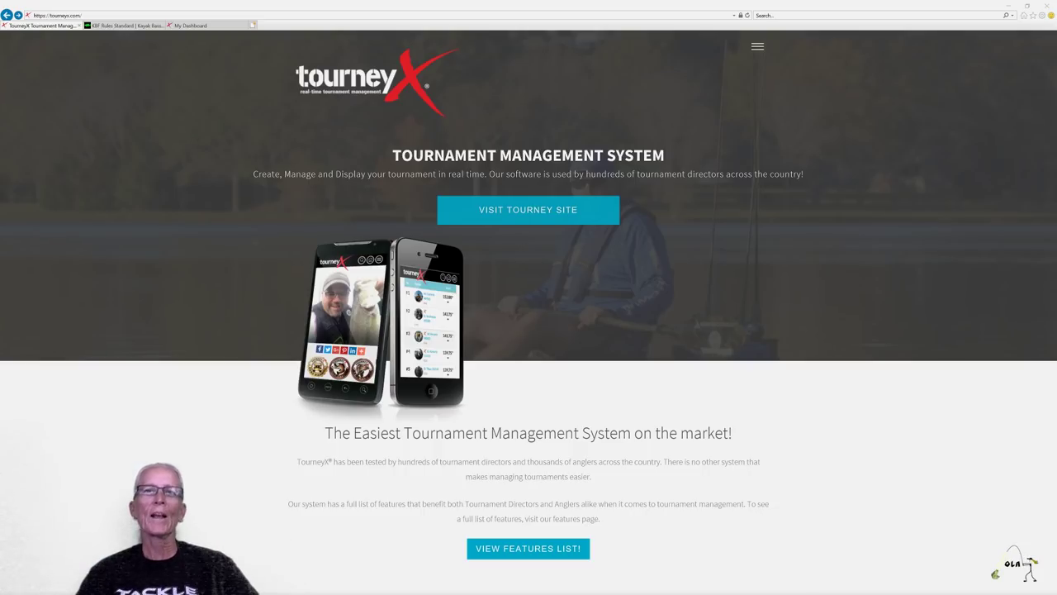
# Step: Open the TourneyX tournament site and scroll past the club buttons to the tournament cards
pyautogui.click(528, 218)
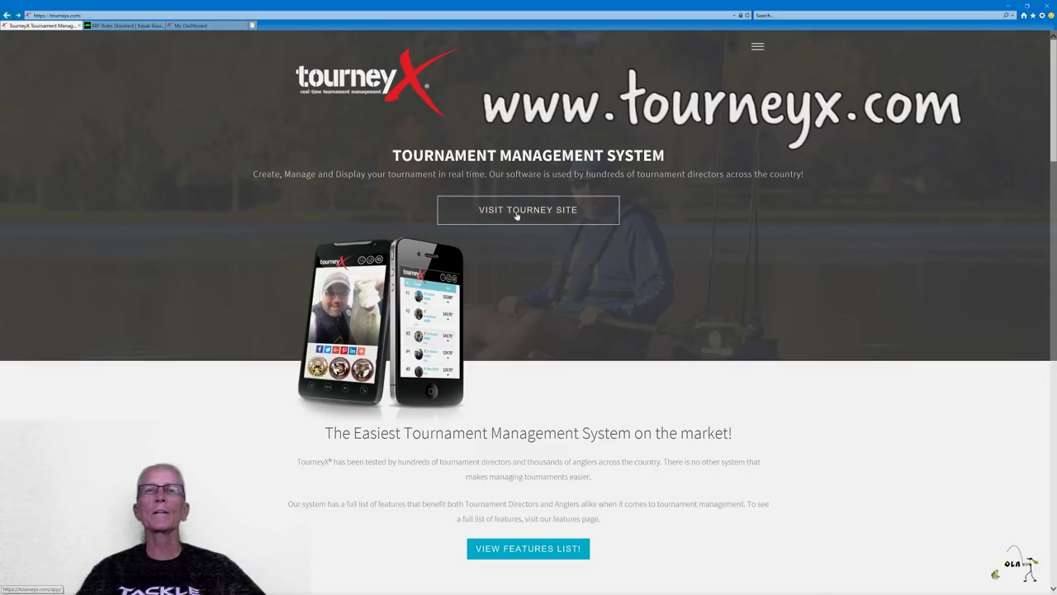
pyautogui.click(517, 215)
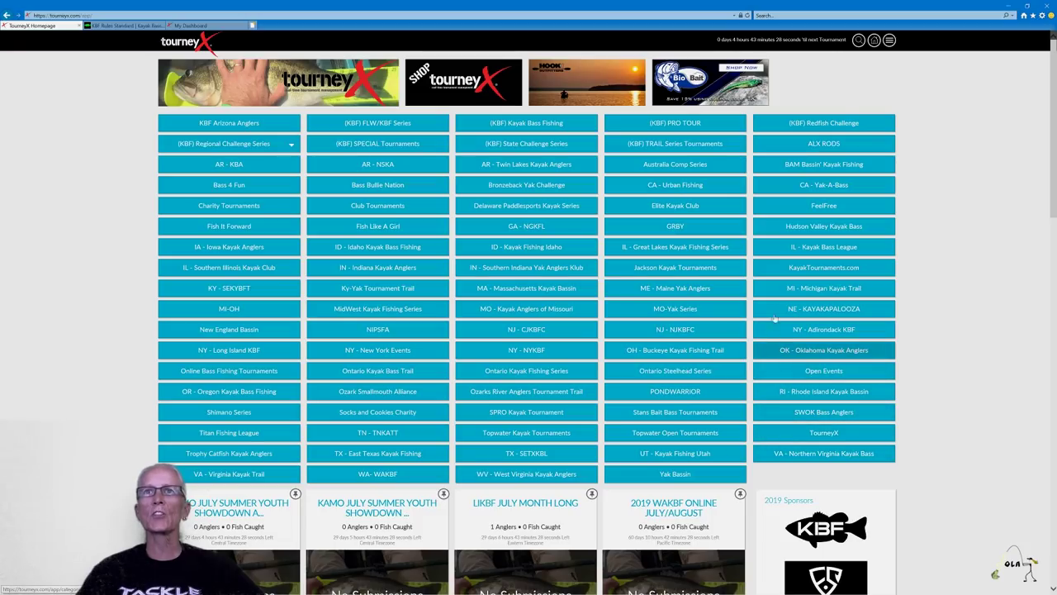
pyautogui.scroll(-4, 703, 291)
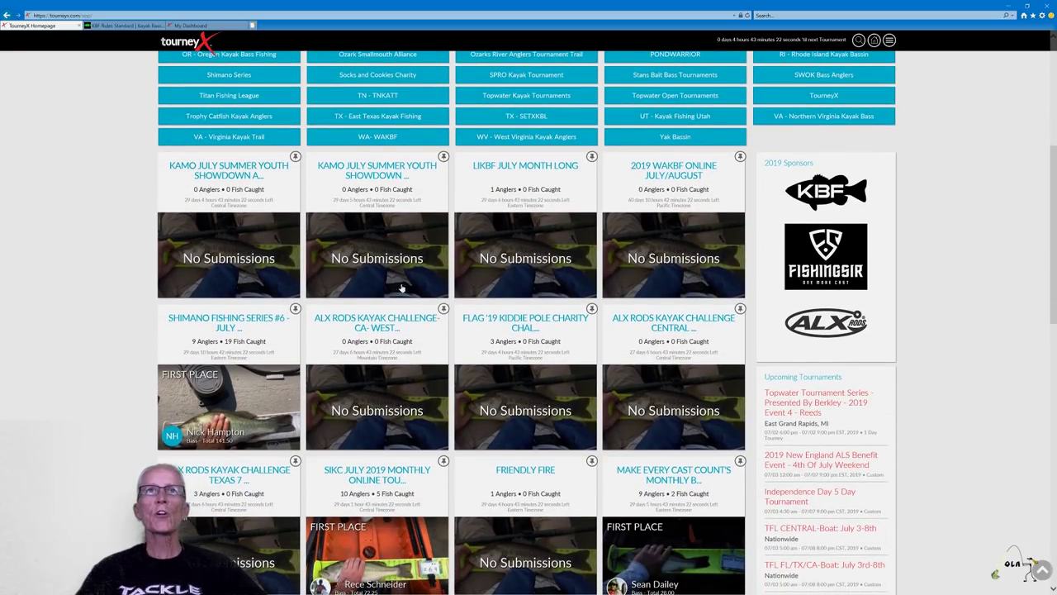
pyautogui.scroll(-2, 187, 198)
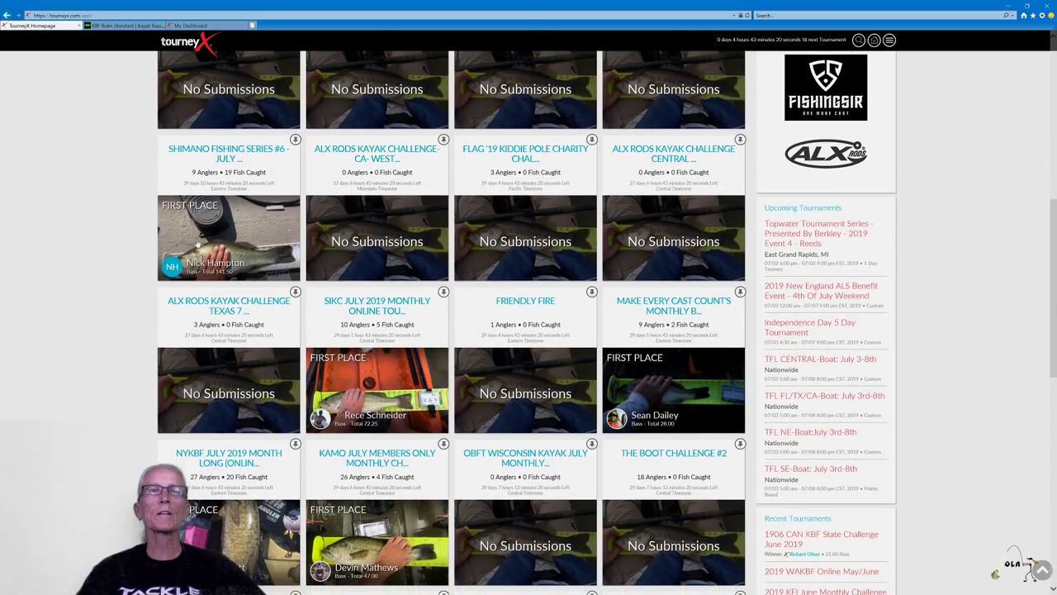
pyautogui.scroll(-4, 186, 216)
# Step: Open the NYKBF July 2019 Month Long tournament and highlight its dates and description
pyautogui.click(219, 213)
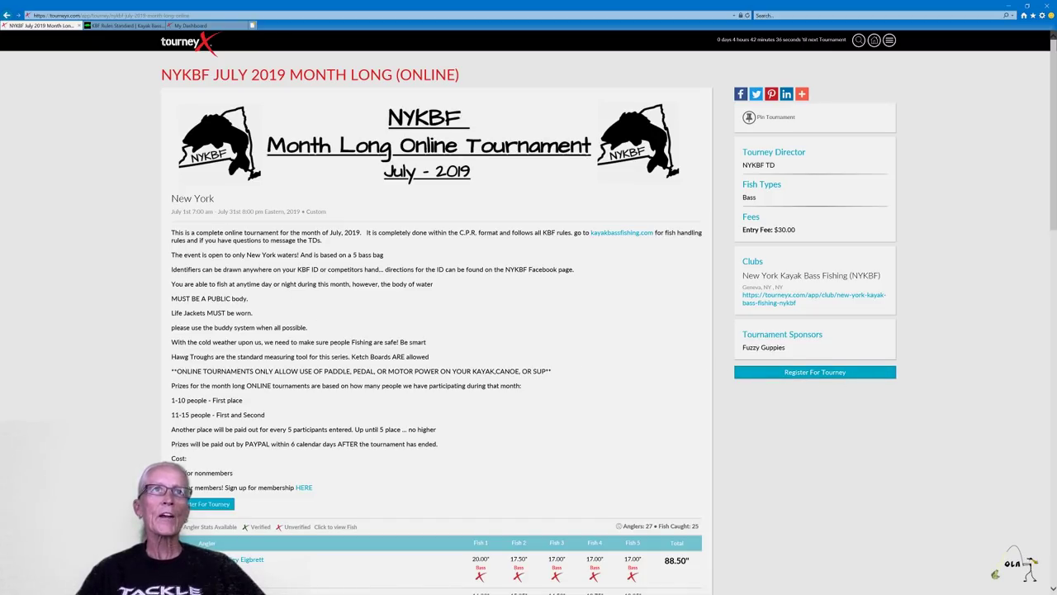
pyautogui.moveTo(169, 212); pyautogui.dragTo(329, 218)
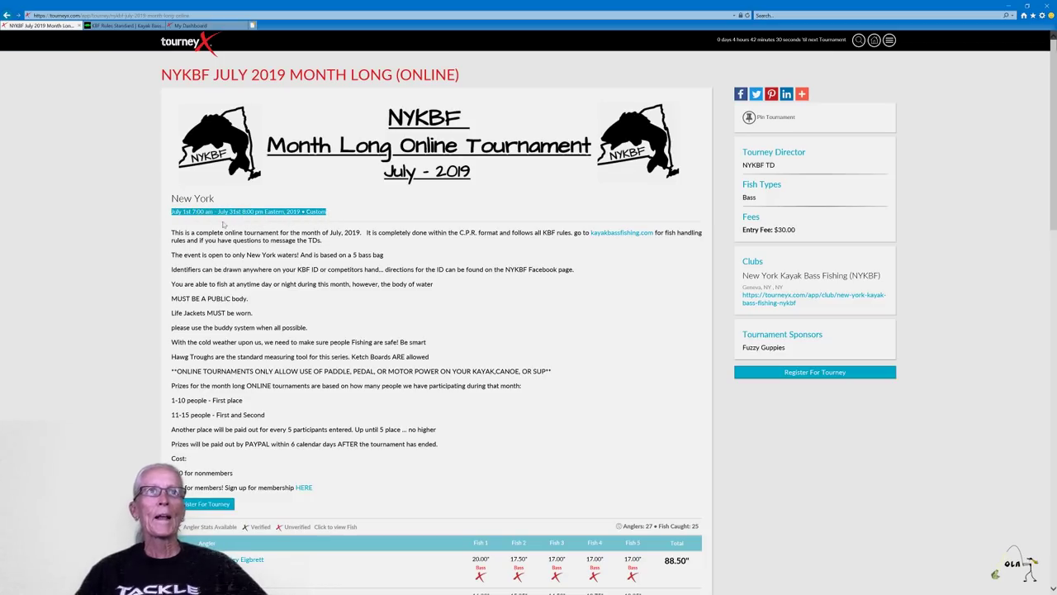
pyautogui.moveTo(170, 234); pyautogui.dragTo(273, 386)
pyautogui.click(223, 349)
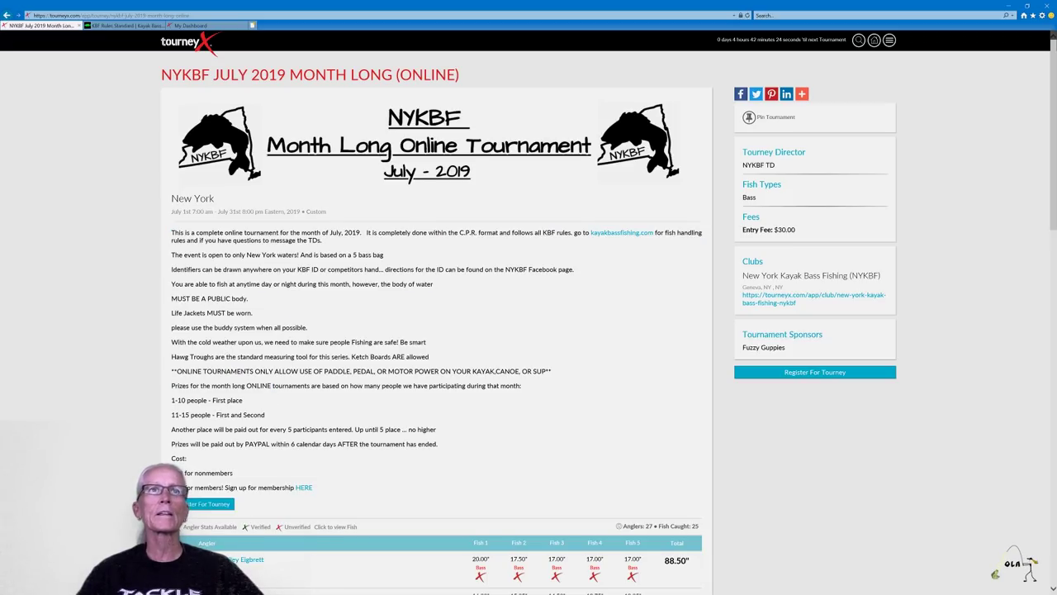
# Step: Scroll down to the July 2019 leaderboard of 27 anglers and back up
pyautogui.scroll(-1, 529, 314)
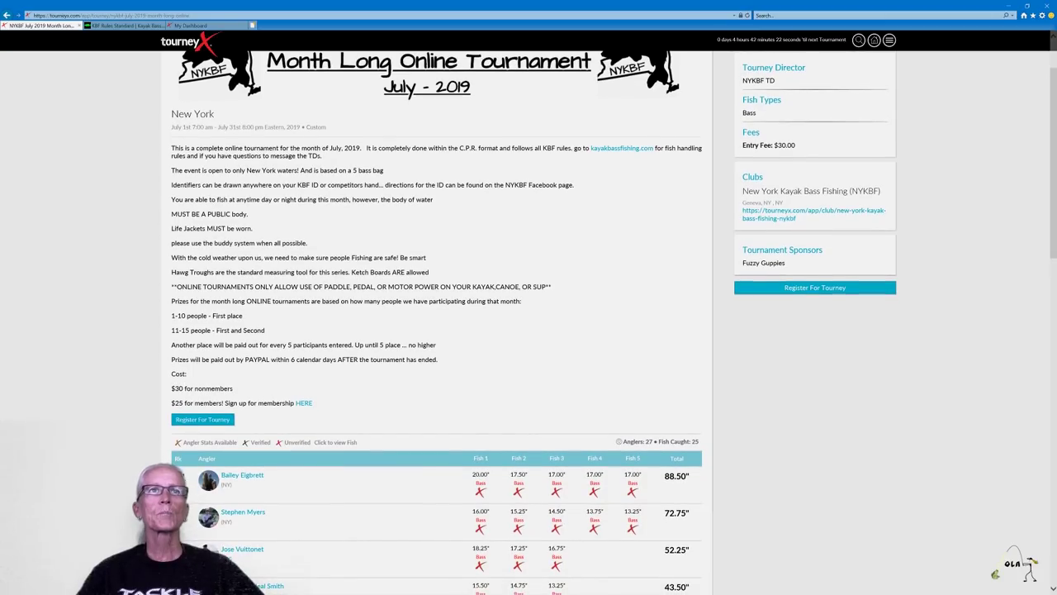
pyautogui.scroll(-1, 264, 224)
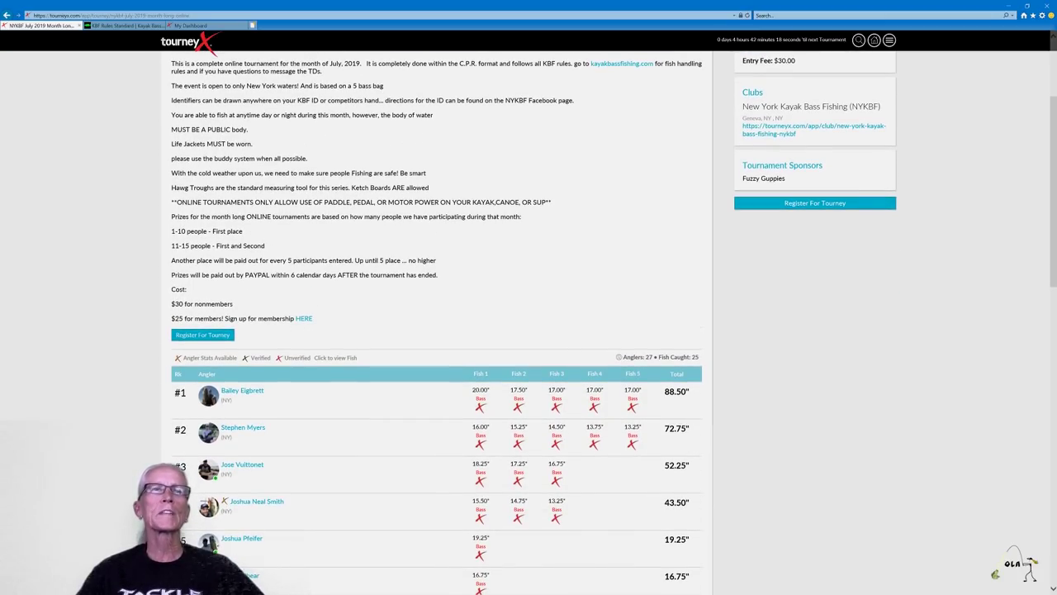
pyautogui.scroll(-1, 234, 252)
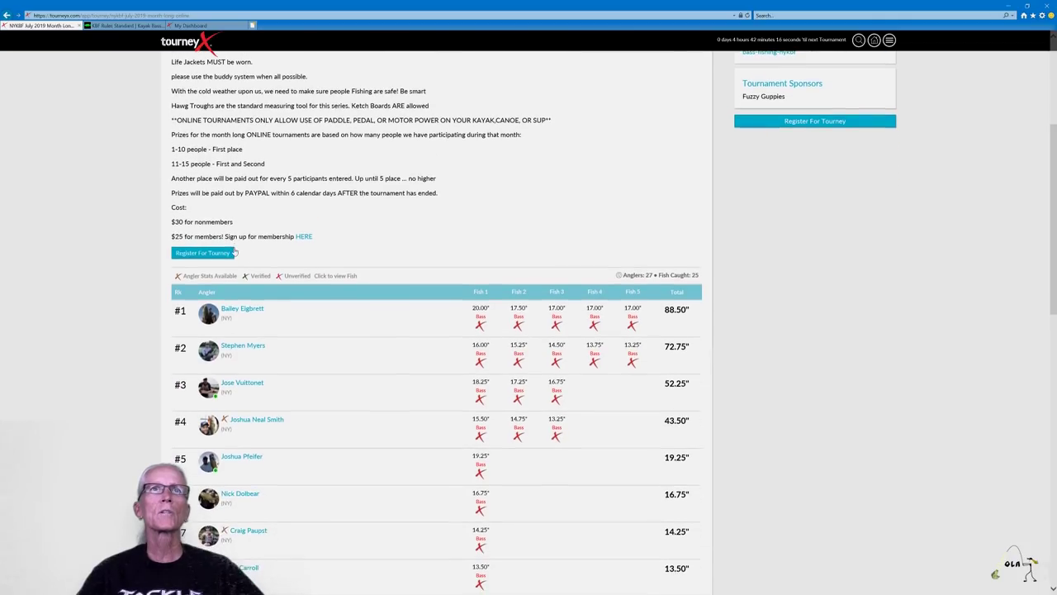
pyautogui.scroll(-2, 235, 252)
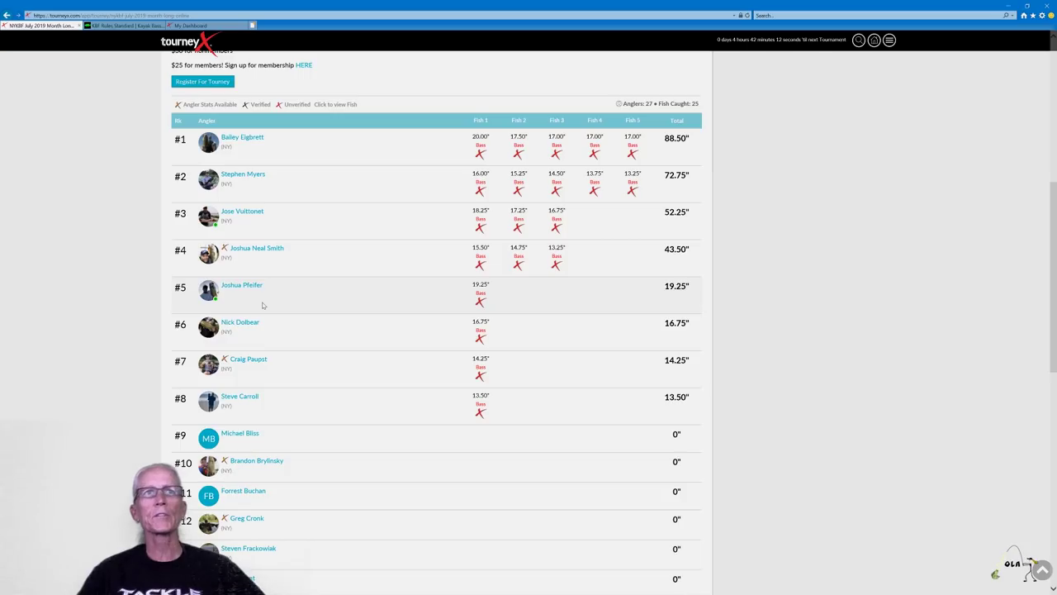
pyautogui.scroll(-8, 311, 289)
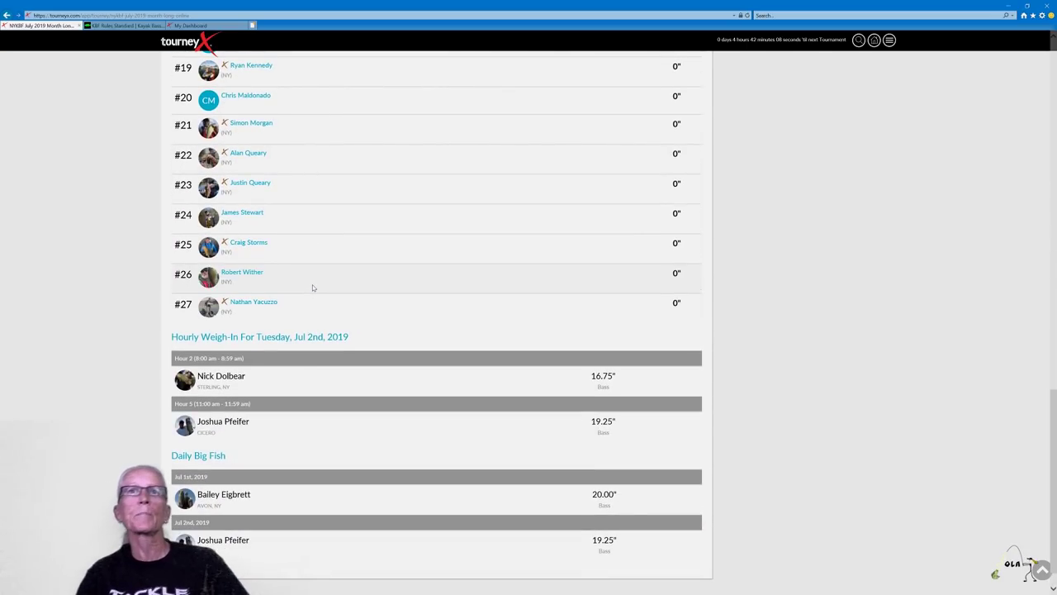
pyautogui.scroll(8, 312, 287)
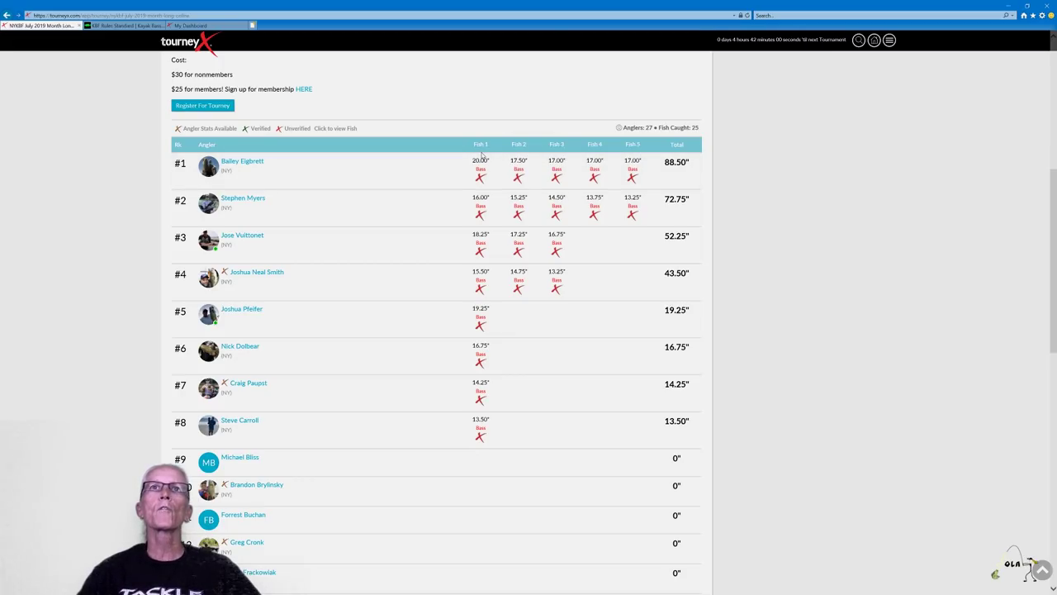
pyautogui.moveTo(482, 165)
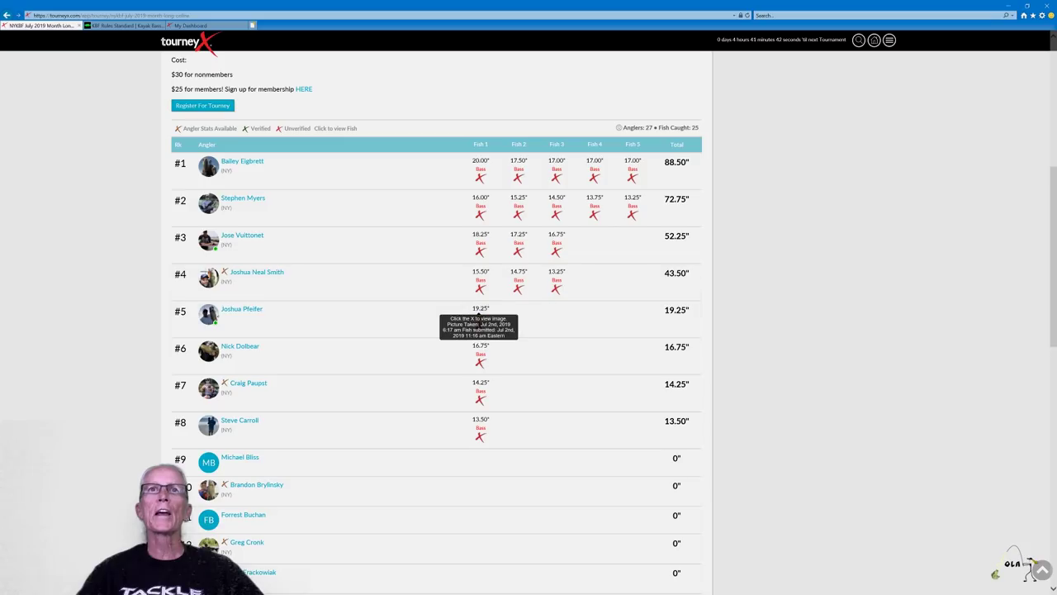
# Step: View the leader's 20.00" Fish 1 photo, then go back to the TourneyX home page
pyautogui.click(480, 180)
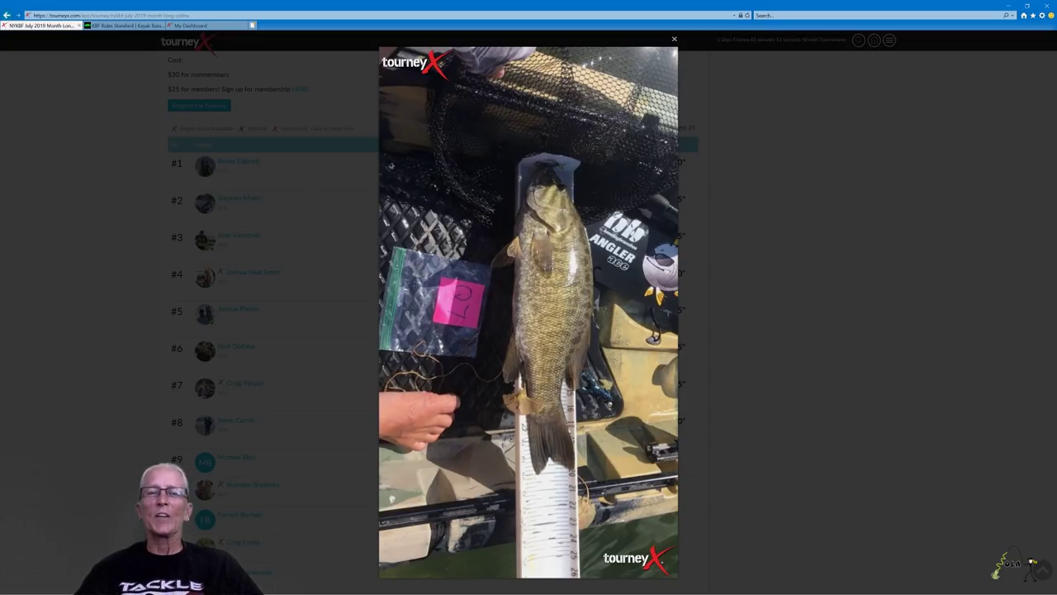
pyautogui.hotkey('alt', 'Left')
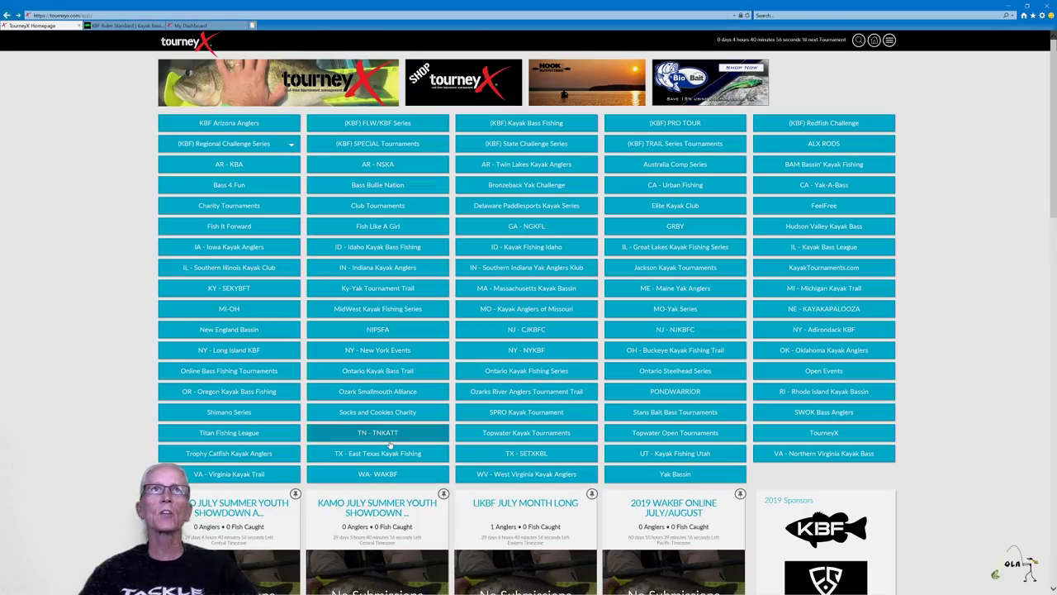
# Step: Search tournaments for '1907' and browse the results
pyautogui.click(859, 42)
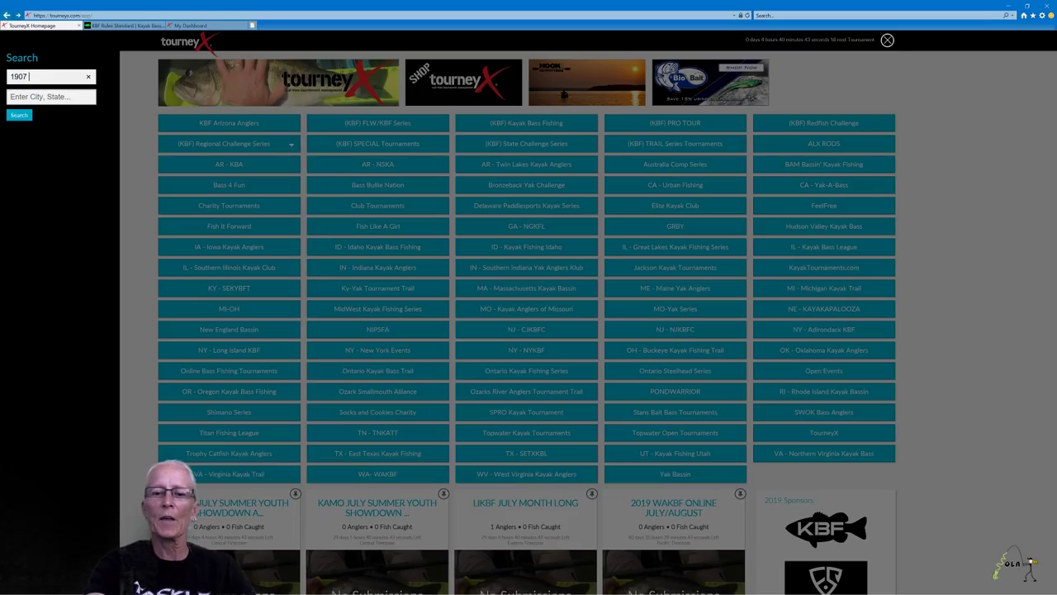
pyautogui.press('Return')
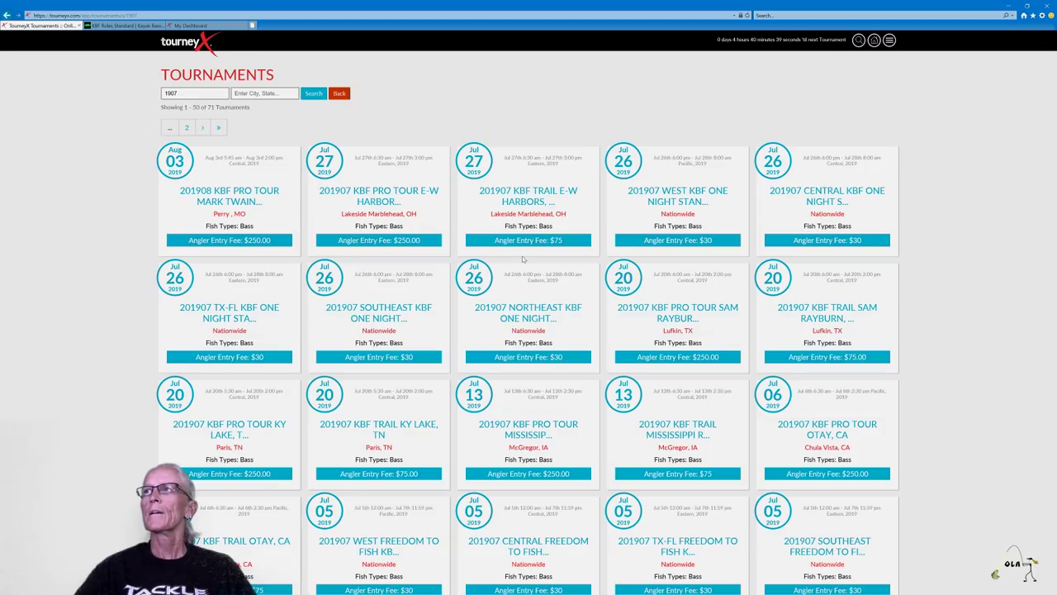
pyautogui.scroll(-10, 522, 259)
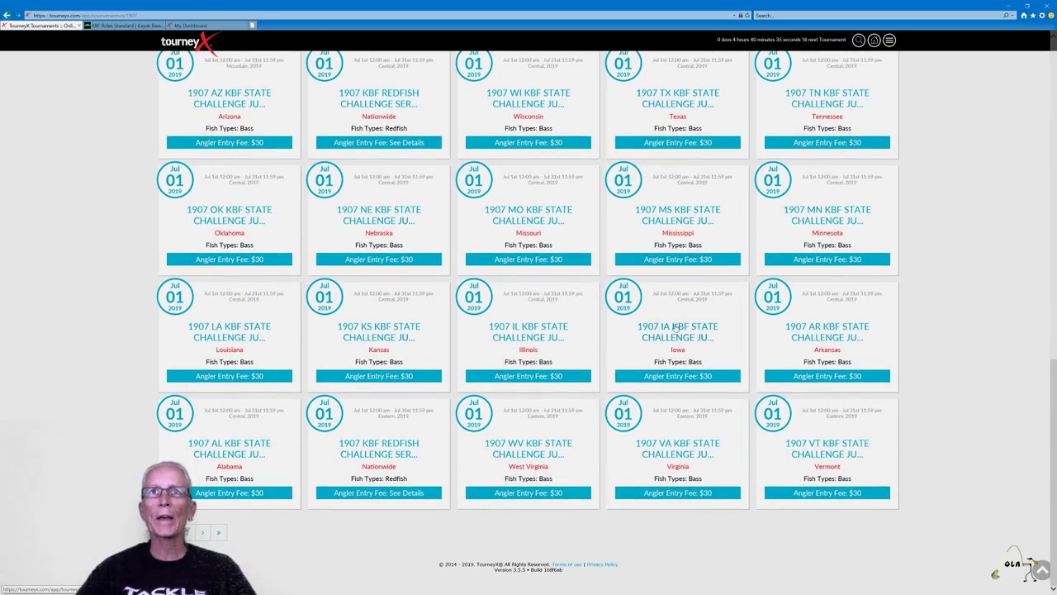
pyautogui.scroll(5, 684, 330)
pyautogui.scroll(-2, 710, 355)
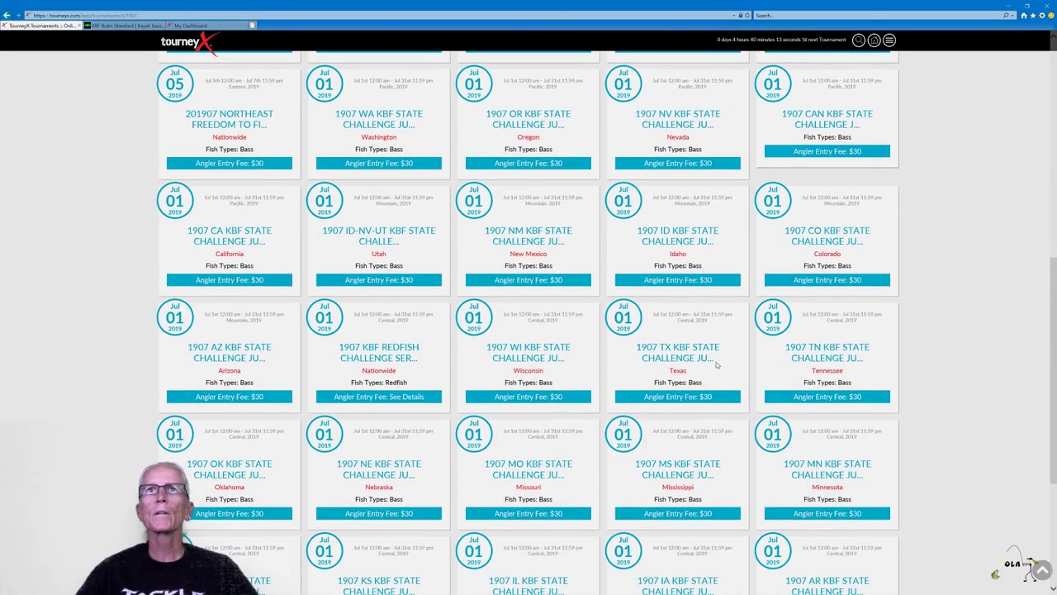
pyautogui.scroll(1, 717, 365)
pyautogui.scroll(5, 717, 364)
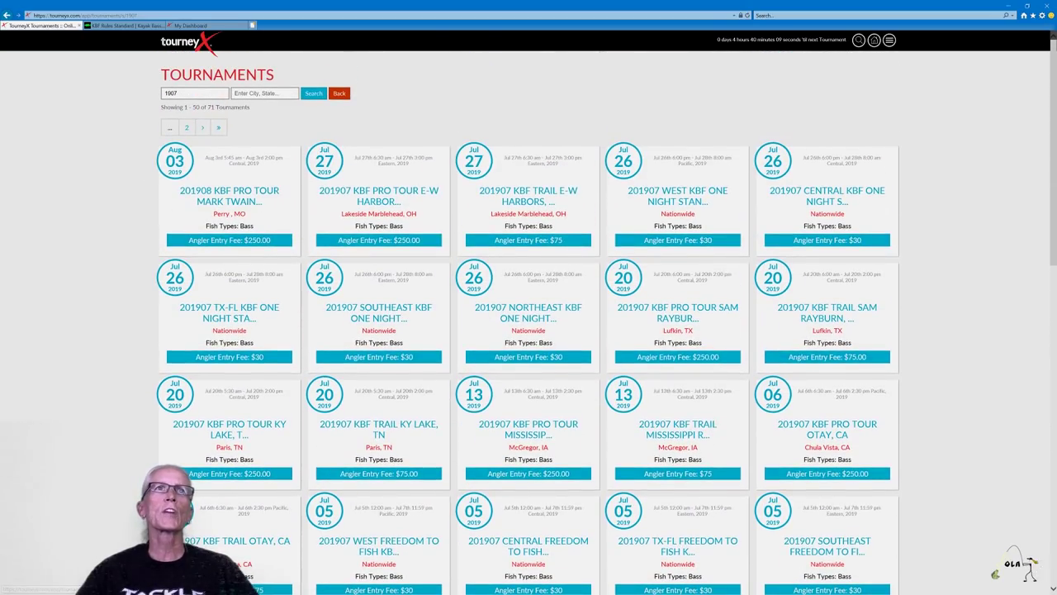
# Step: Refine the search to '1907 fl' and open the 1907 FL KBF State Challenge page
pyautogui.click(178, 94)
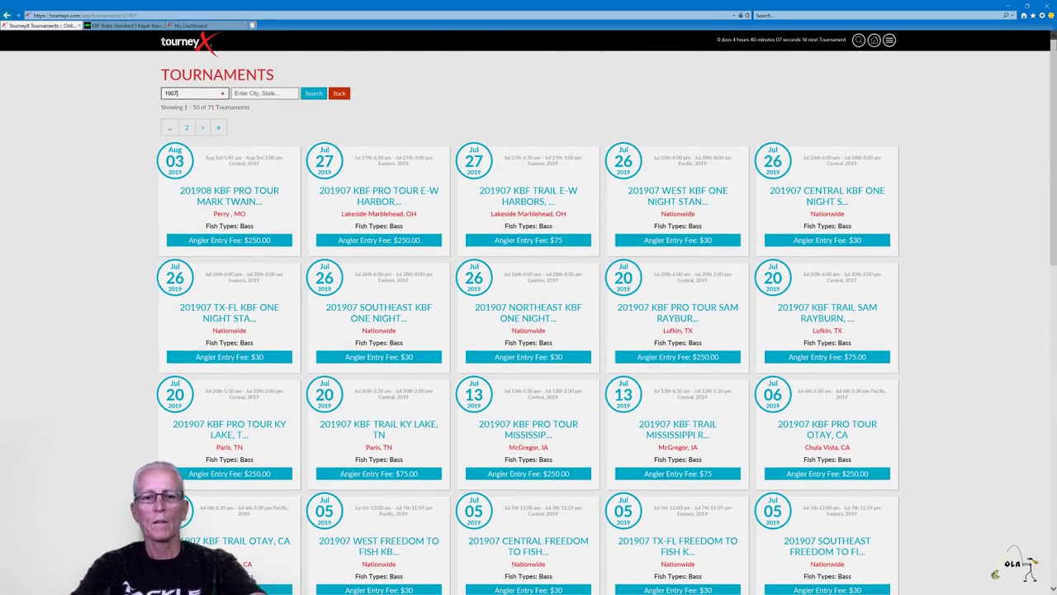
pyautogui.write('fl')
pyautogui.press('Return')
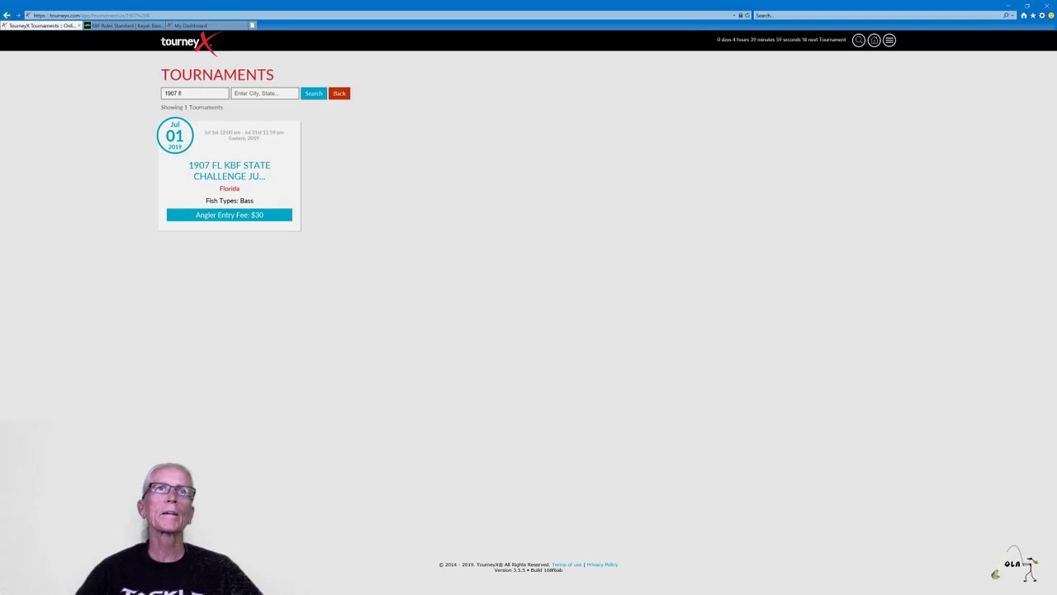
pyautogui.click(227, 168)
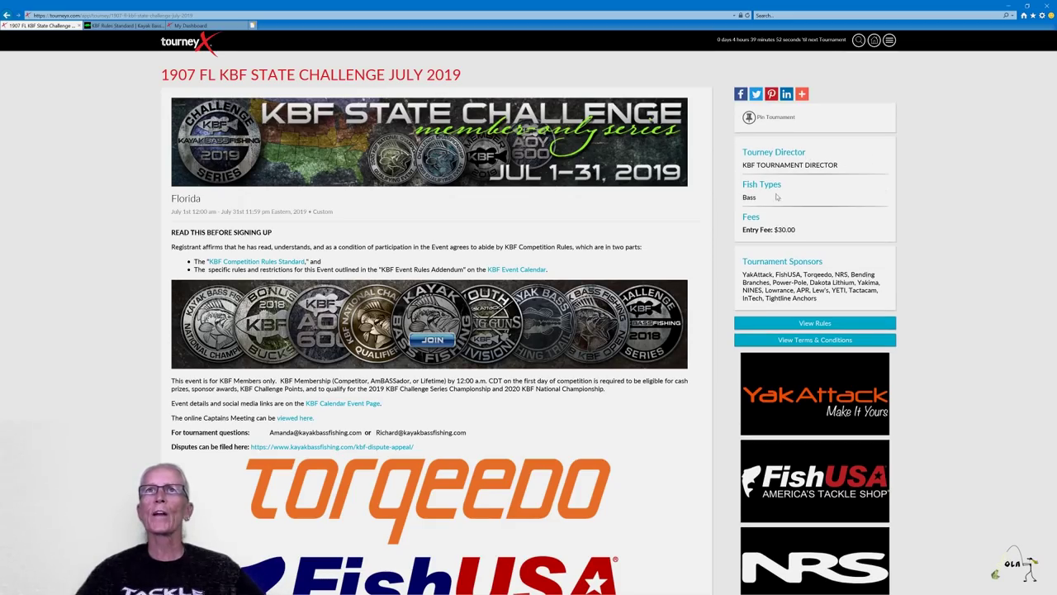
pyautogui.scroll(-2, 809, 207)
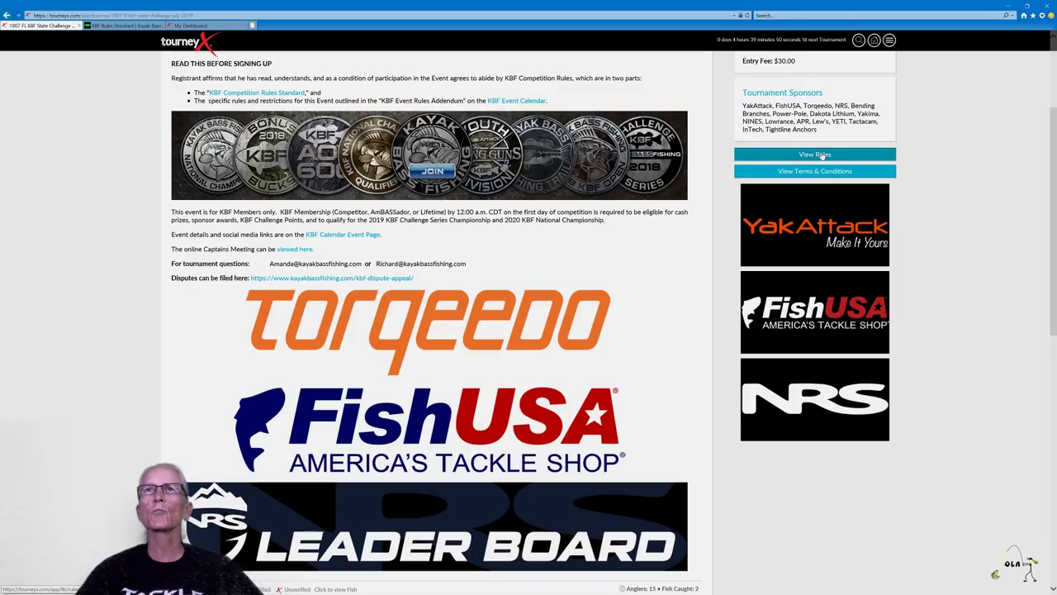
pyautogui.scroll(2, 819, 156)
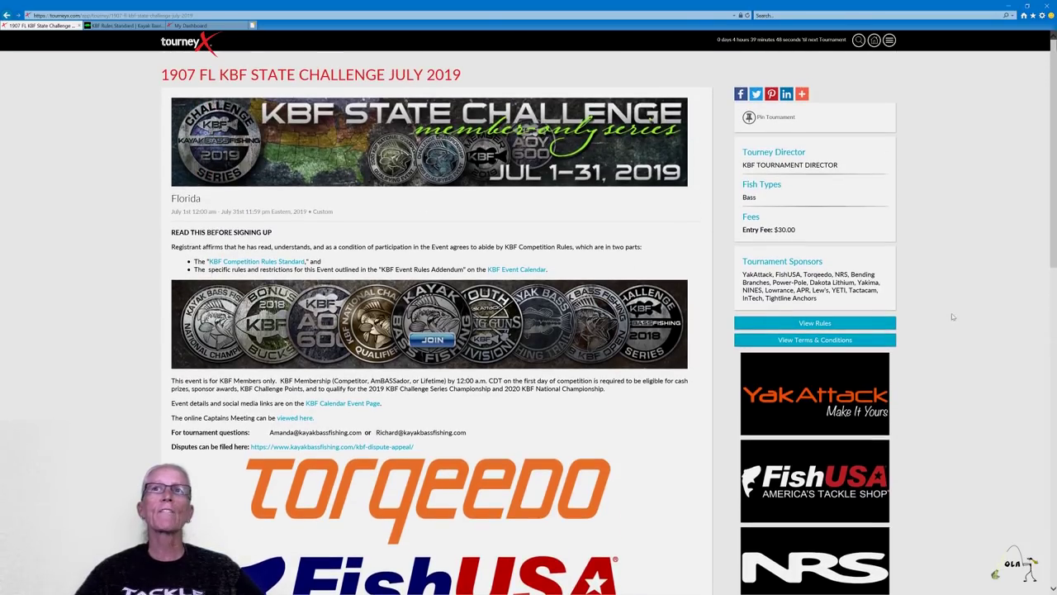
# Step: Open the KBF rules and read the Photo Standards section, including approved measuring boards
pyautogui.click(809, 324)
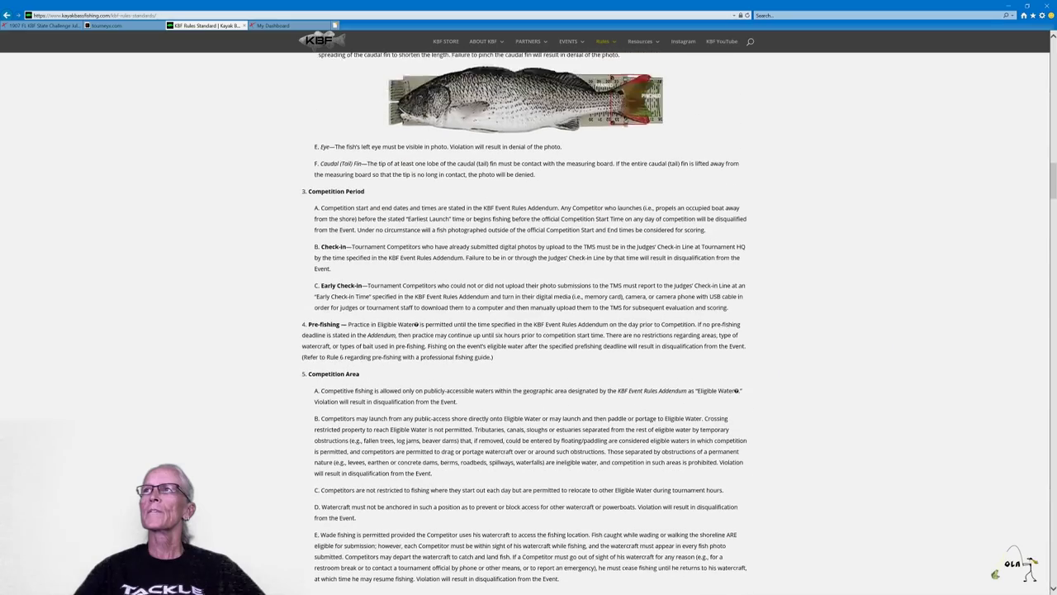
pyautogui.scroll(15, 512, 330)
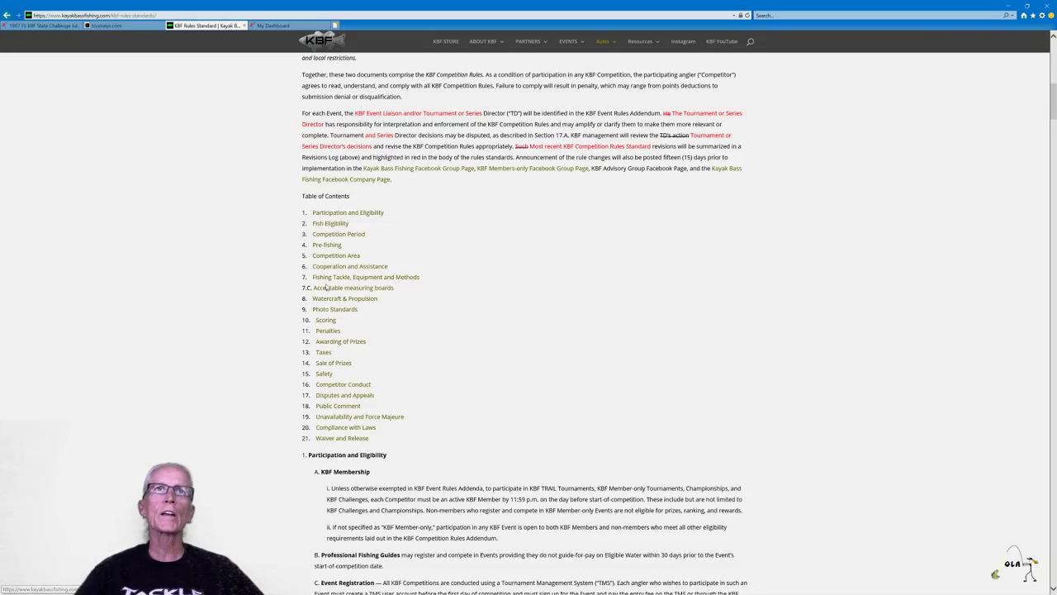
pyautogui.click(348, 310)
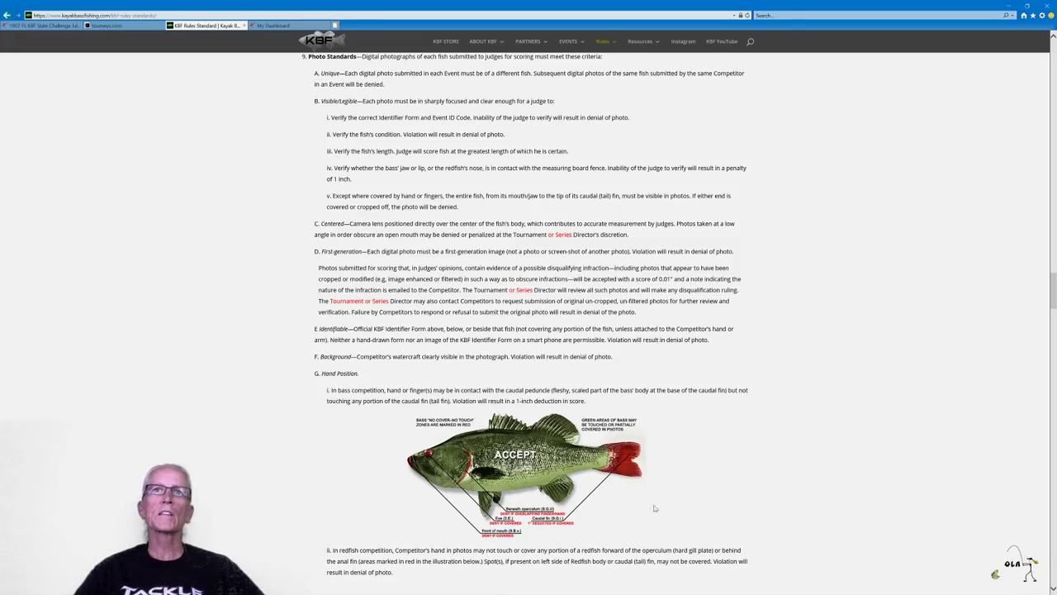
pyautogui.scroll(15, 408, 157)
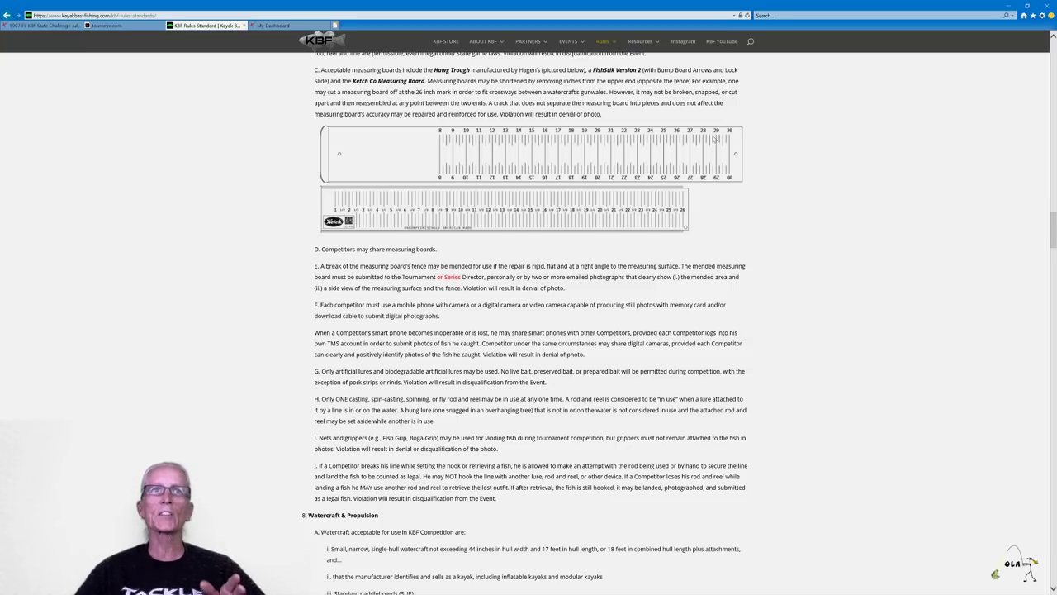
pyautogui.scroll(-15, 544, 231)
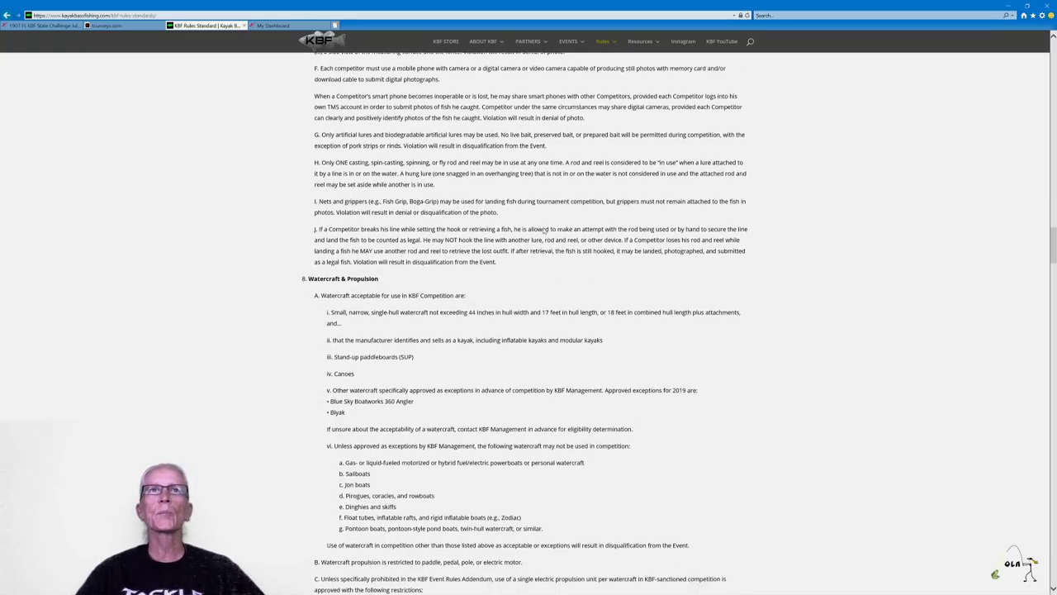
pyautogui.scroll(3, 618, 304)
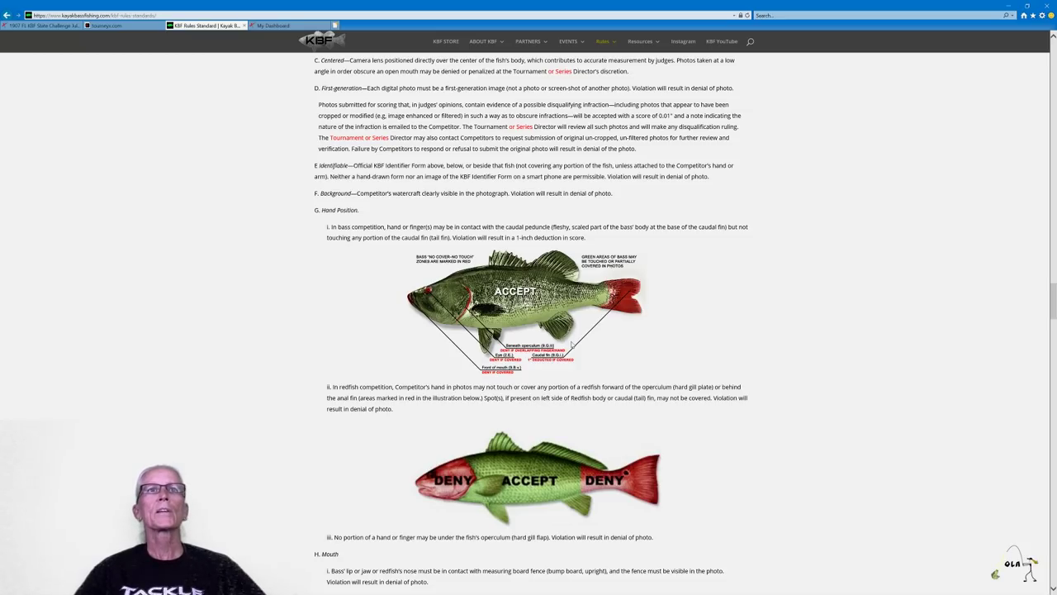
pyautogui.scroll(-3, 572, 345)
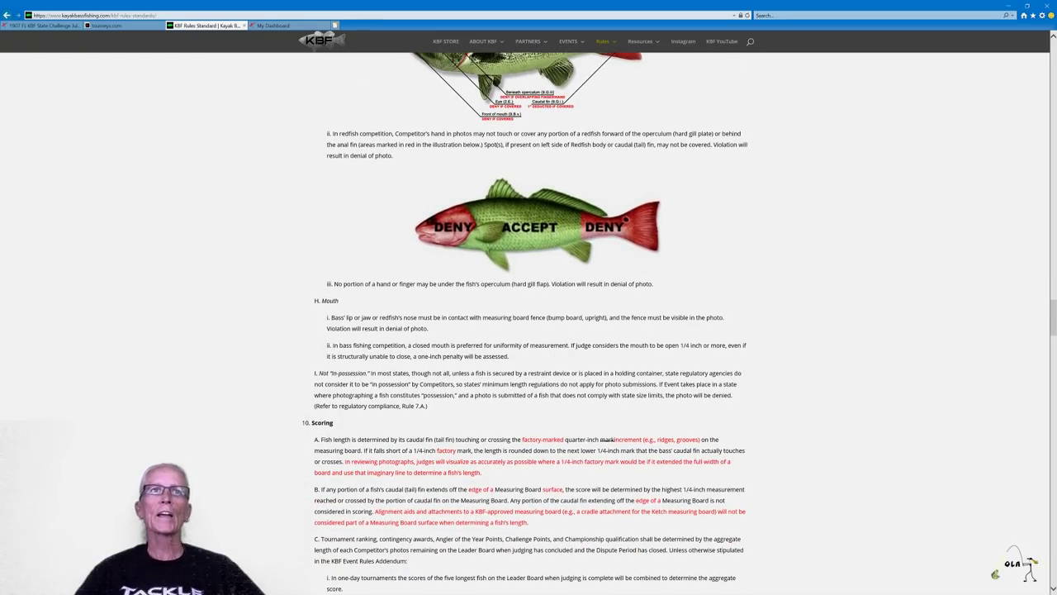
pyautogui.scroll(15, 504, 364)
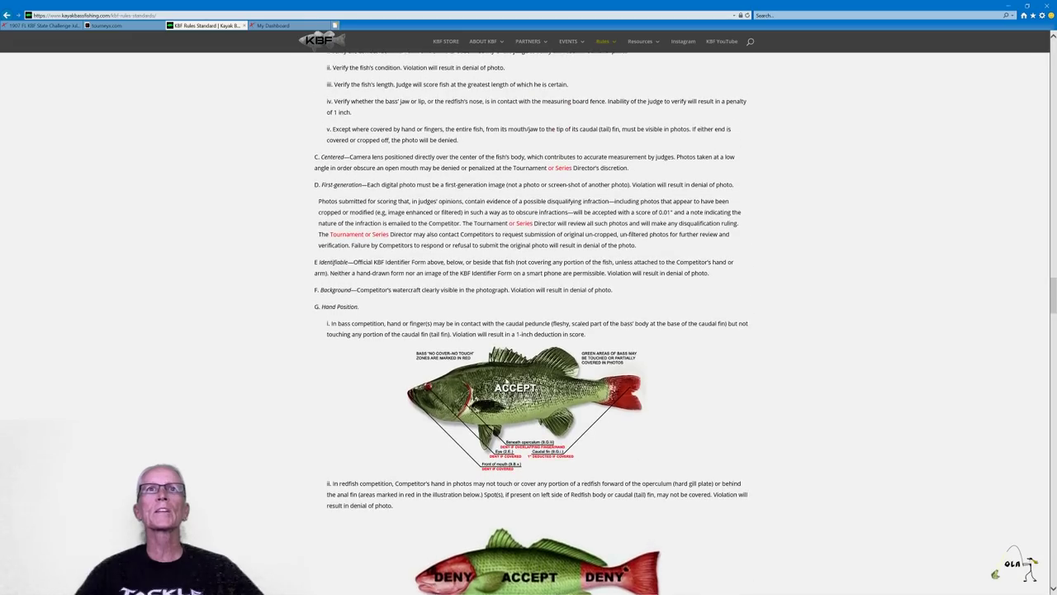
pyautogui.scroll(5, 507, 377)
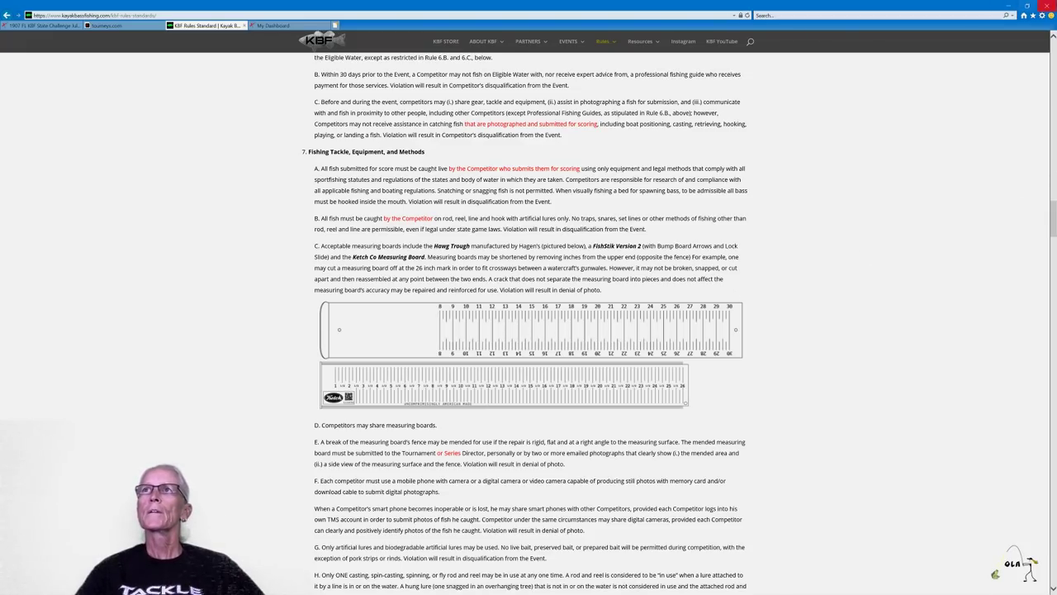
# Step: Return to the 1907 FL KBF State Challenge tab and scroll to its NRS Leader Board
pyautogui.click(46, 26)
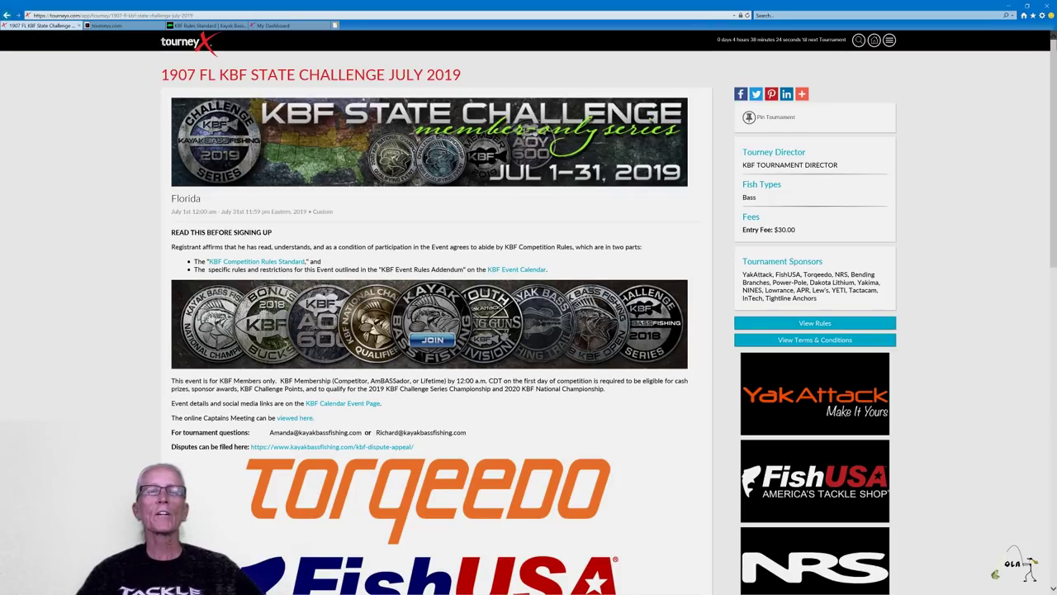
pyautogui.scroll(-7, 379, 324)
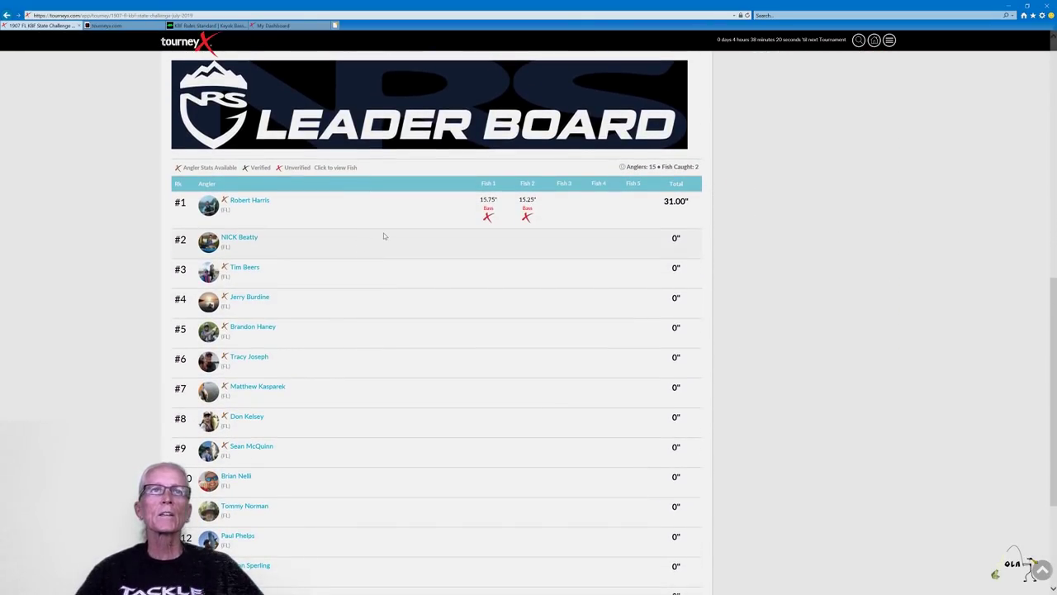
pyautogui.scroll(-3, 385, 236)
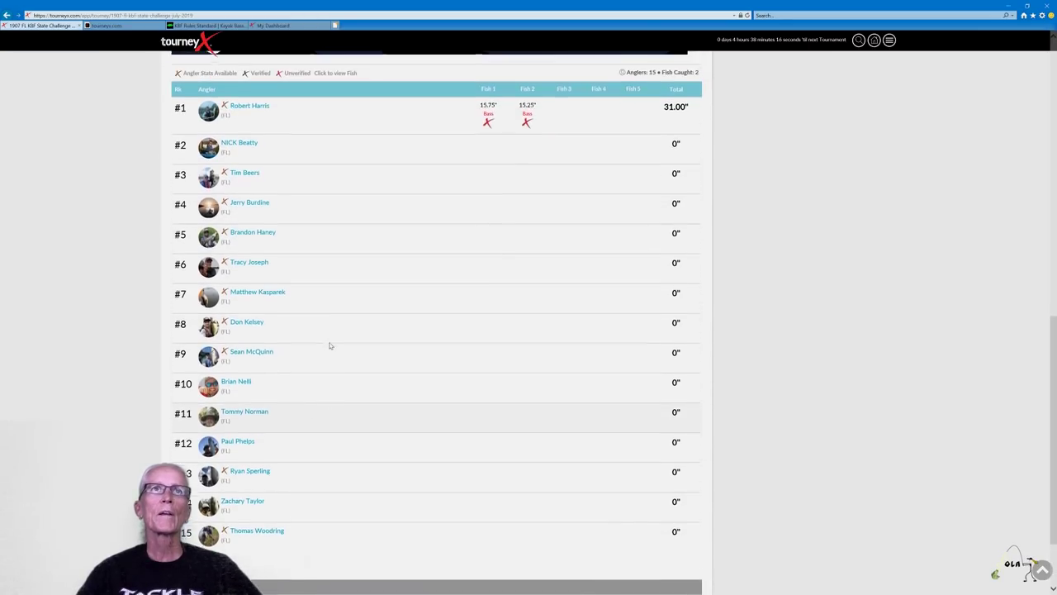
pyautogui.scroll(3, 328, 346)
pyautogui.scroll(-1, 329, 346)
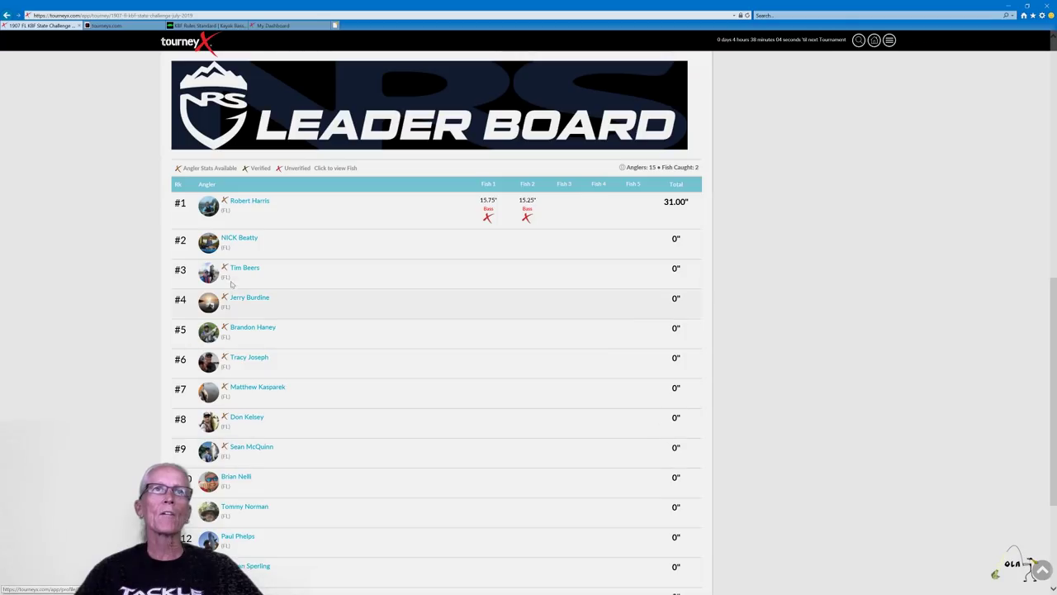
# Step: Open the #2 angler's profile, highlight their hometown, and return to the leaderboard
pyautogui.click(249, 242)
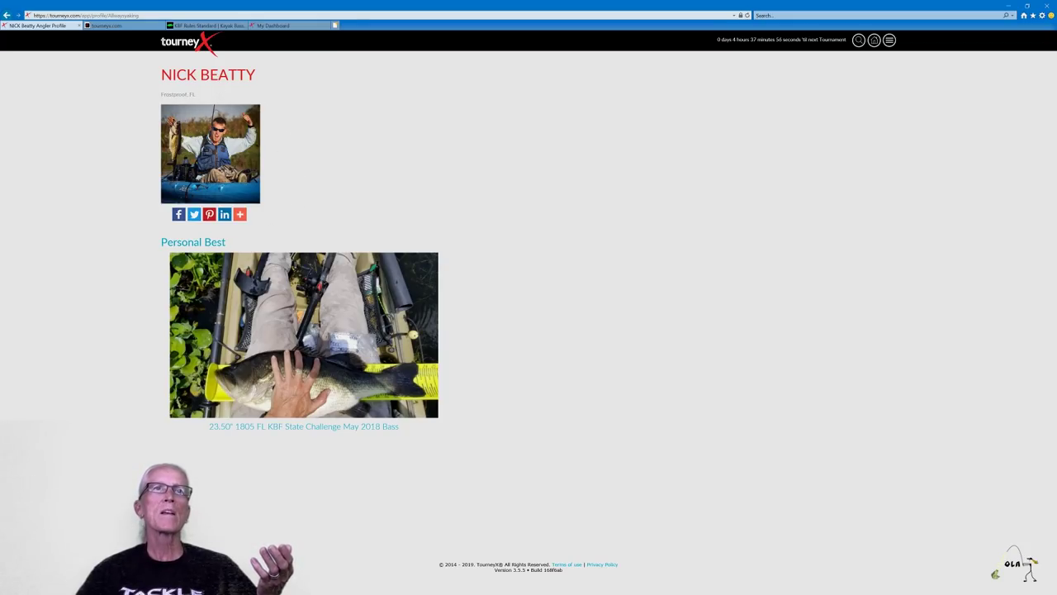
pyautogui.tripleClick(178, 95)
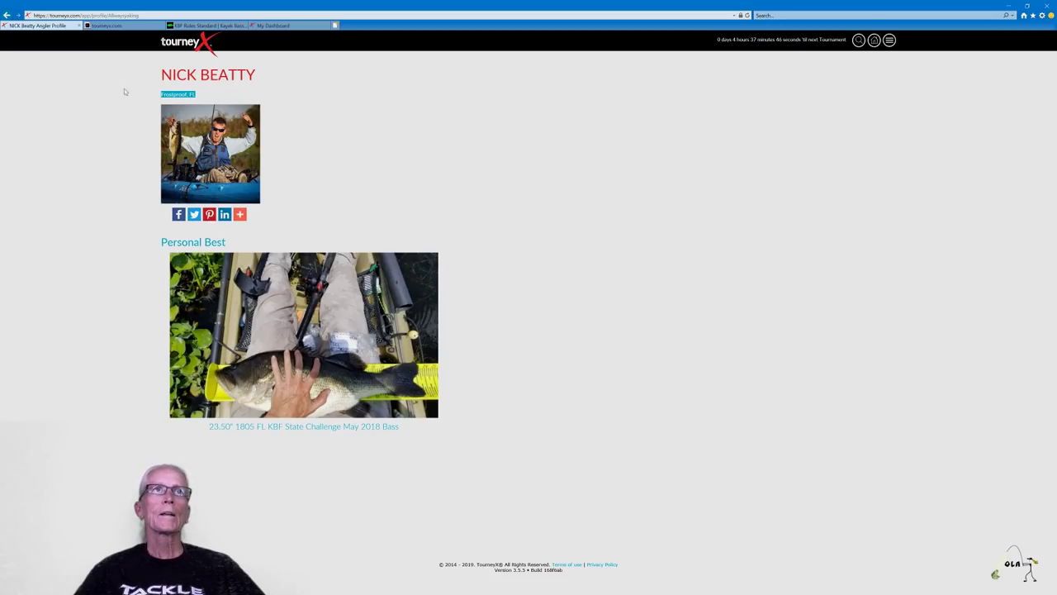
pyautogui.click(6, 16)
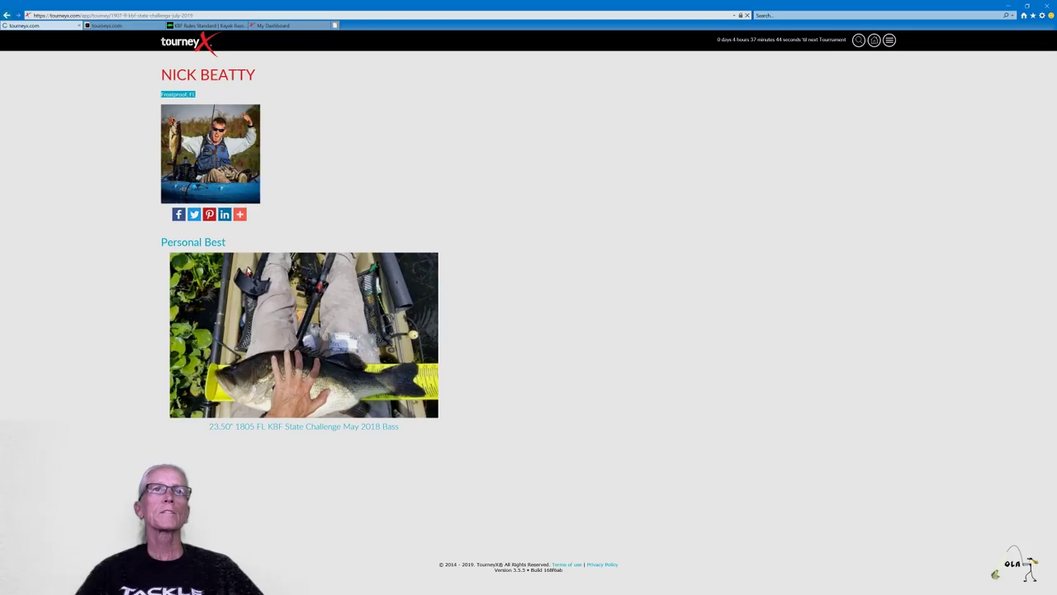
# Step: Open the #6 angler's profile and highlight their hometown and 2019 Year Total stats
pyautogui.scroll(-2, 259, 403)
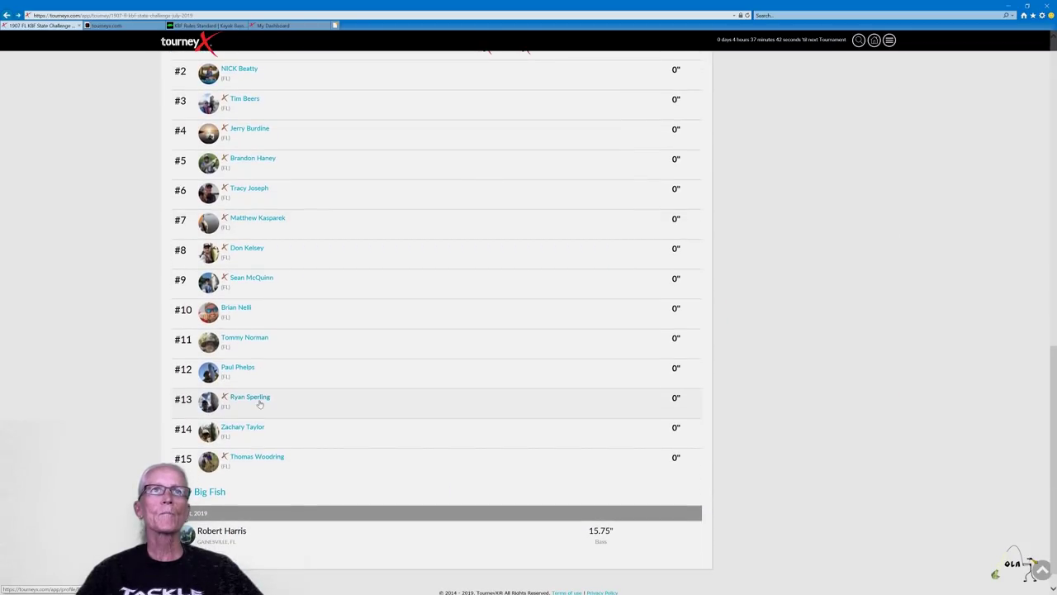
pyautogui.click(256, 193)
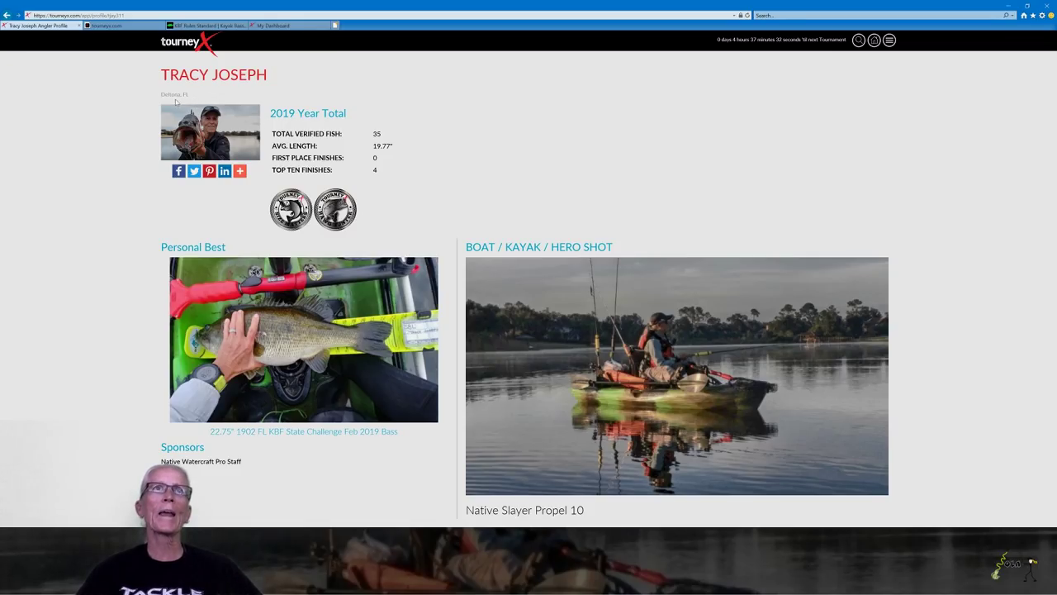
pyautogui.tripleClick(174, 94)
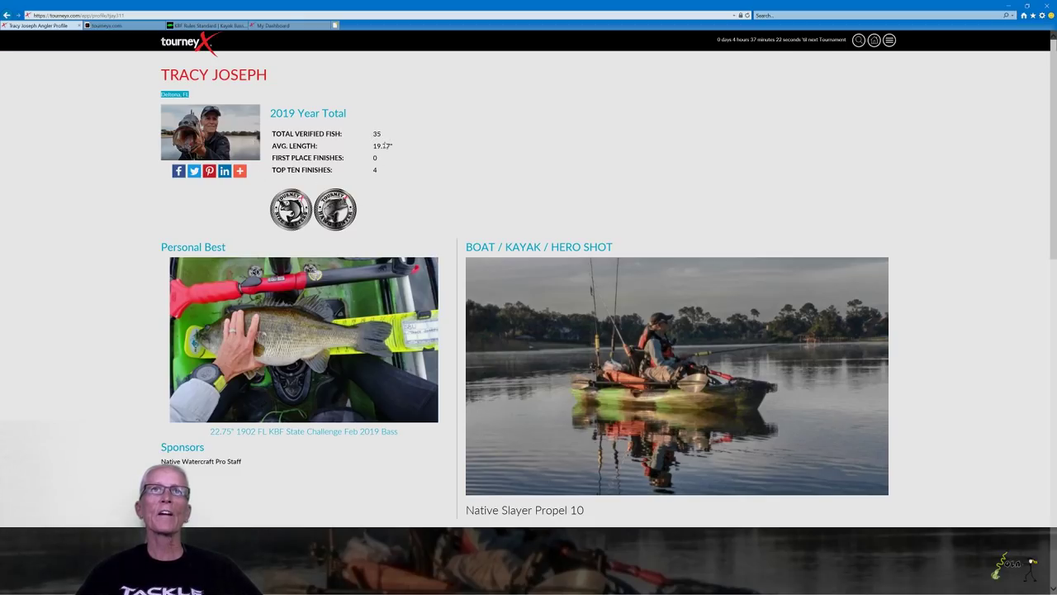
pyautogui.moveTo(313, 232); pyautogui.dragTo(374, 147)
pyautogui.click(382, 170)
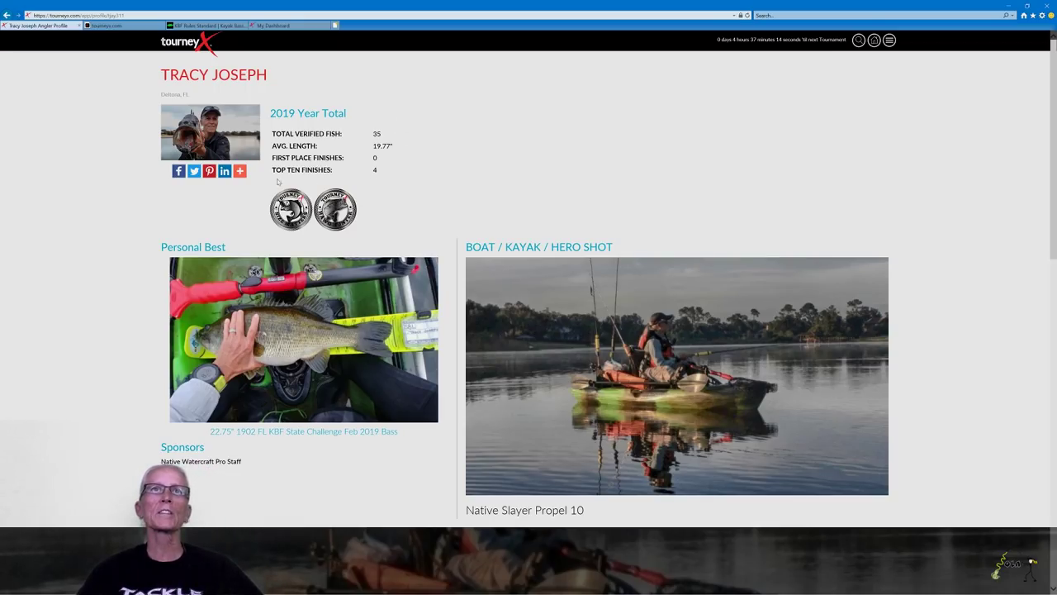
# Step: Scroll down the profile and expand the full TourneyX Tournaments and Rankings list
pyautogui.scroll(-2, 383, 218)
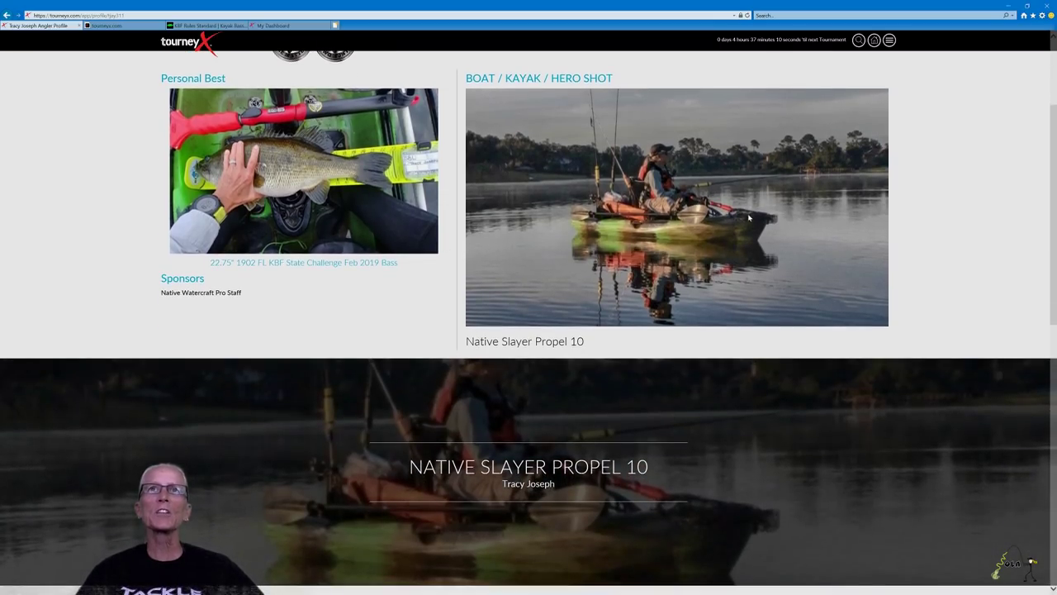
pyautogui.scroll(-5, 516, 252)
pyautogui.scroll(3, 521, 244)
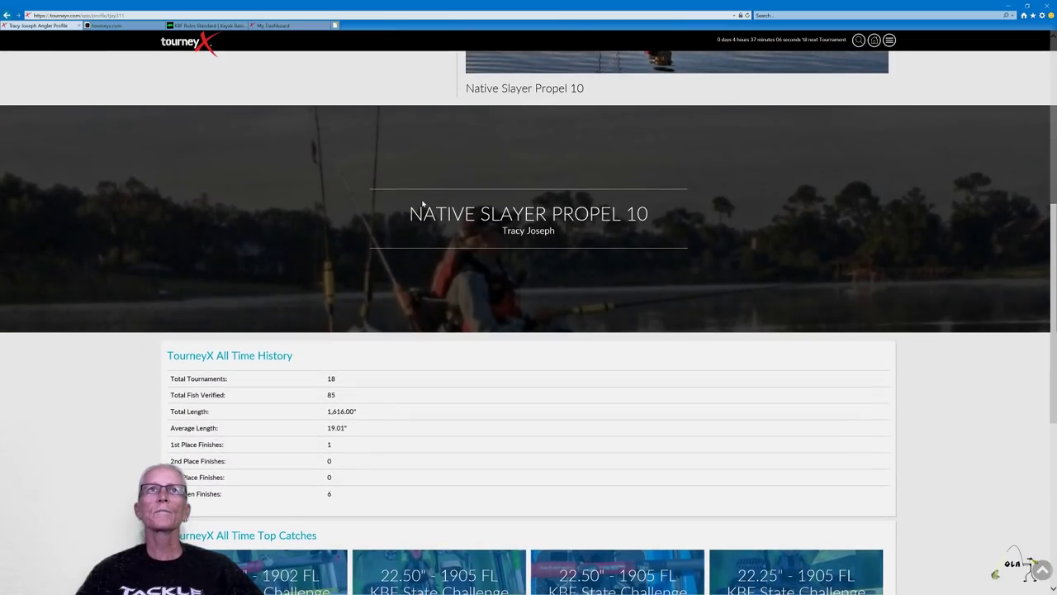
pyautogui.scroll(3, 423, 203)
pyautogui.scroll(-3, 372, 223)
pyautogui.scroll(3, 328, 234)
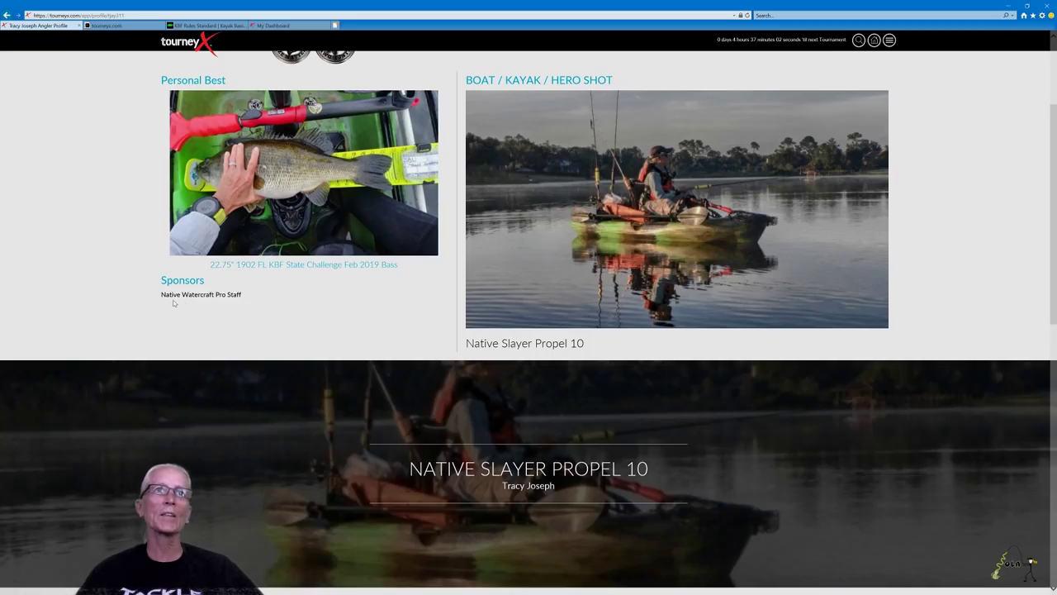
pyautogui.scroll(-5, 252, 298)
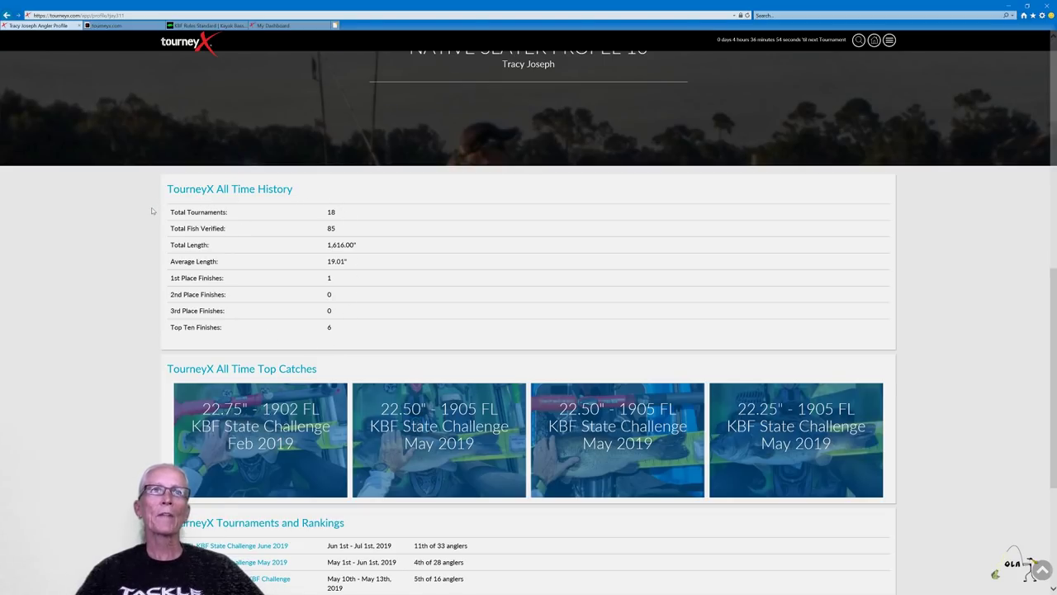
pyautogui.scroll(-2, 152, 211)
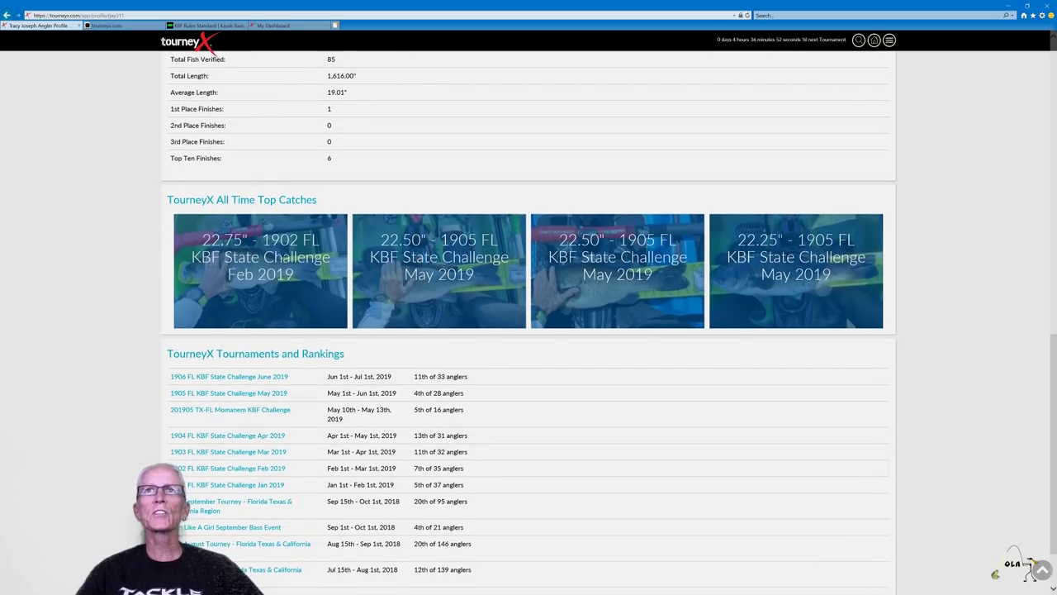
pyautogui.scroll(-1, 476, 352)
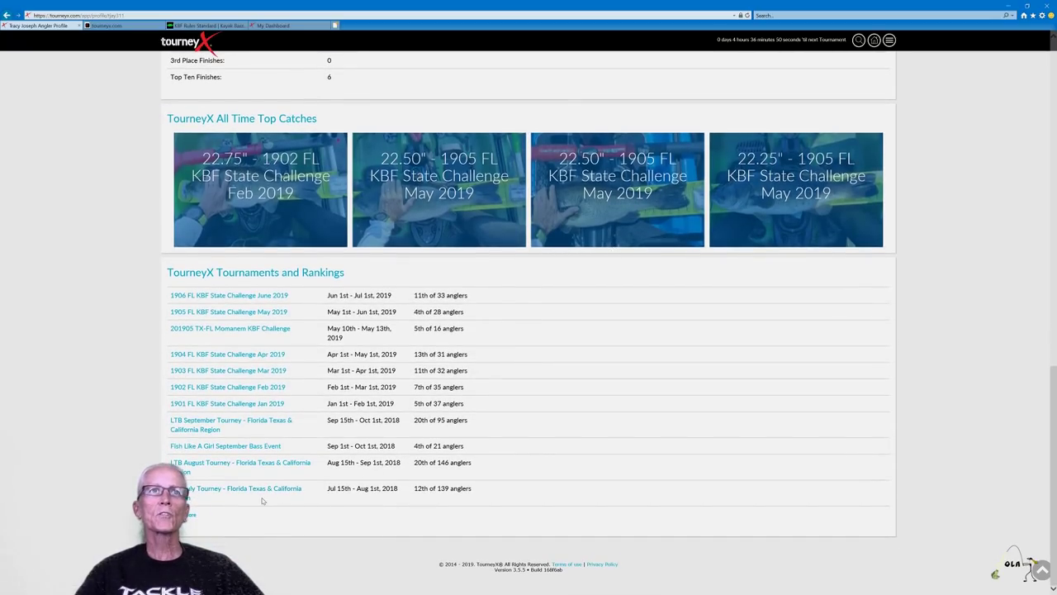
pyautogui.click(185, 514)
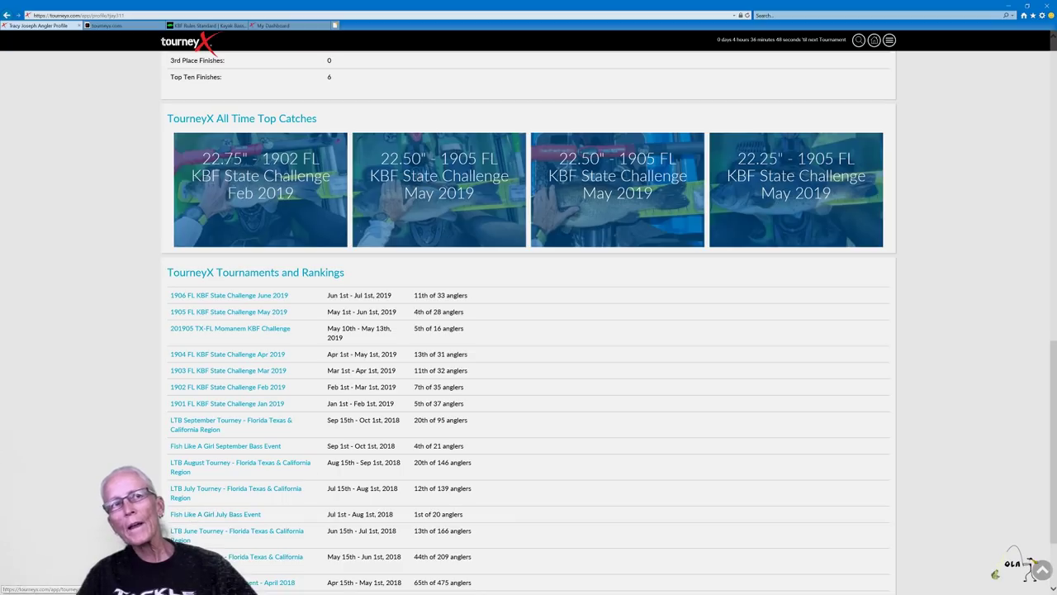
pyautogui.scroll(-2, 381, 410)
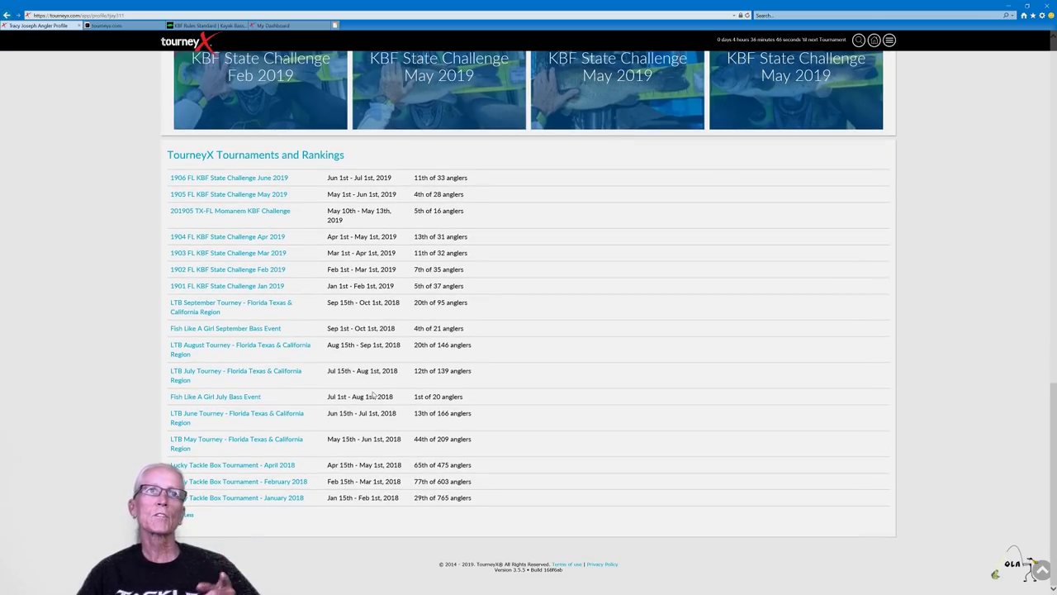
# Step: Open the 1906 FL KBF State Challenge June 2019 leader board and scroll through it
pyautogui.click(282, 179)
pyautogui.scroll(-7, 438, 299)
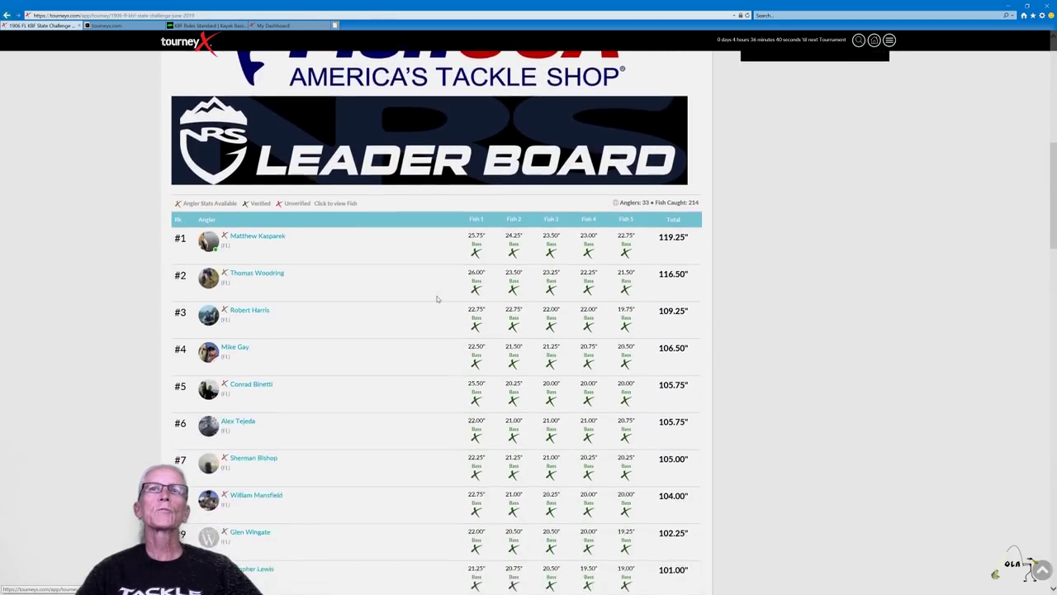
pyautogui.scroll(-2, 438, 299)
pyautogui.scroll(-6, 438, 299)
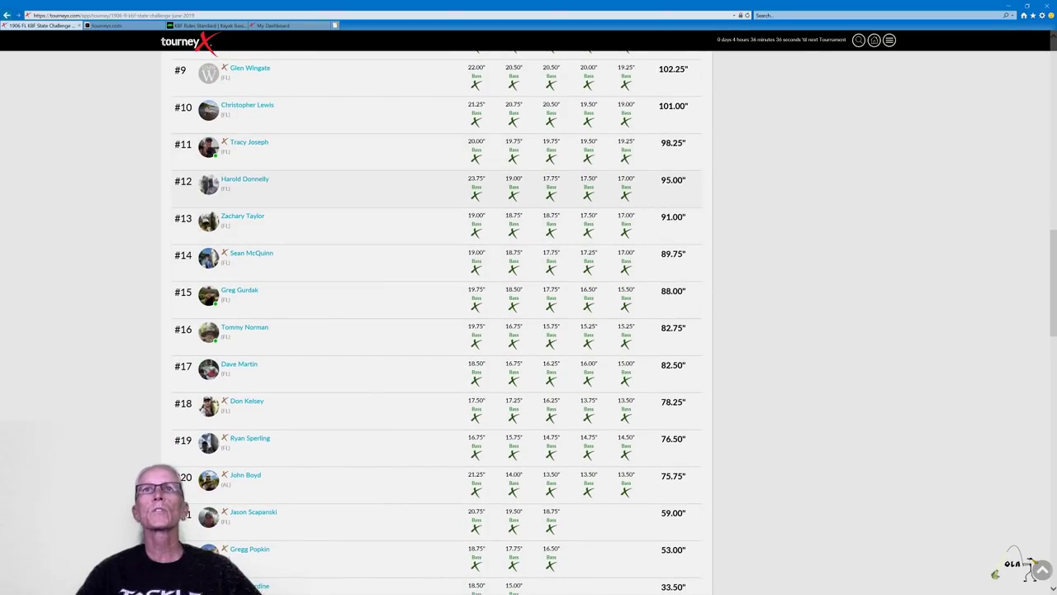
# Step: View the #11 angler's first catch photo and profile, then return to the July 2019 page
pyautogui.moveTo(514, 308)
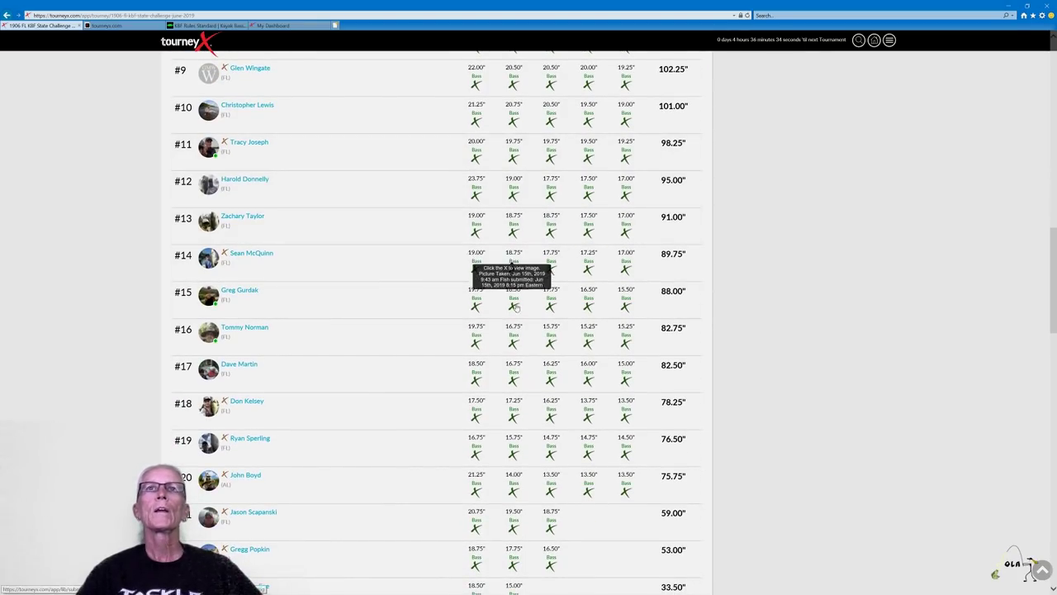
pyautogui.click(476, 159)
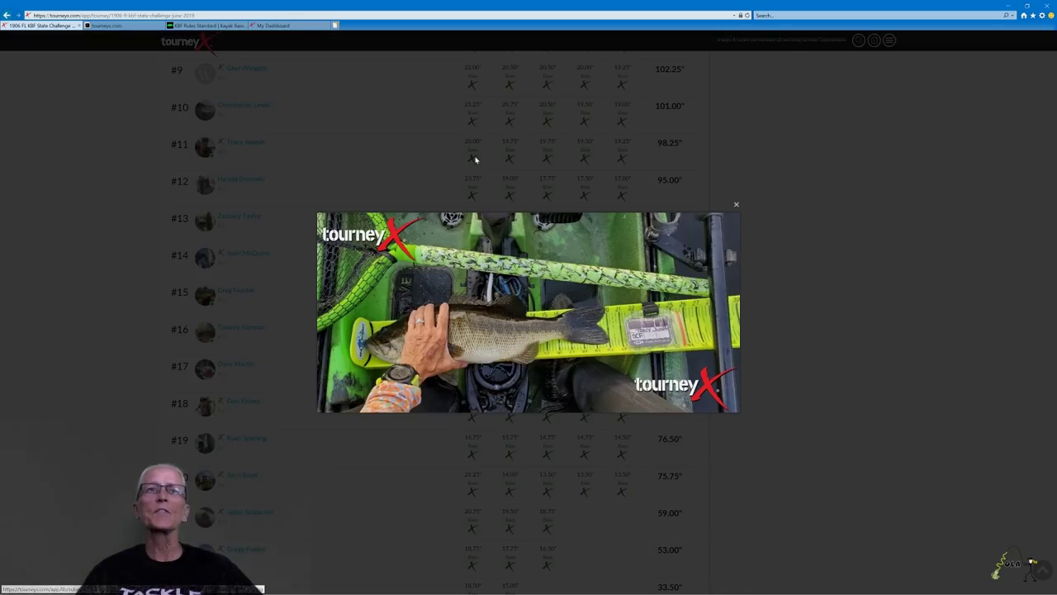
pyautogui.click(526, 252)
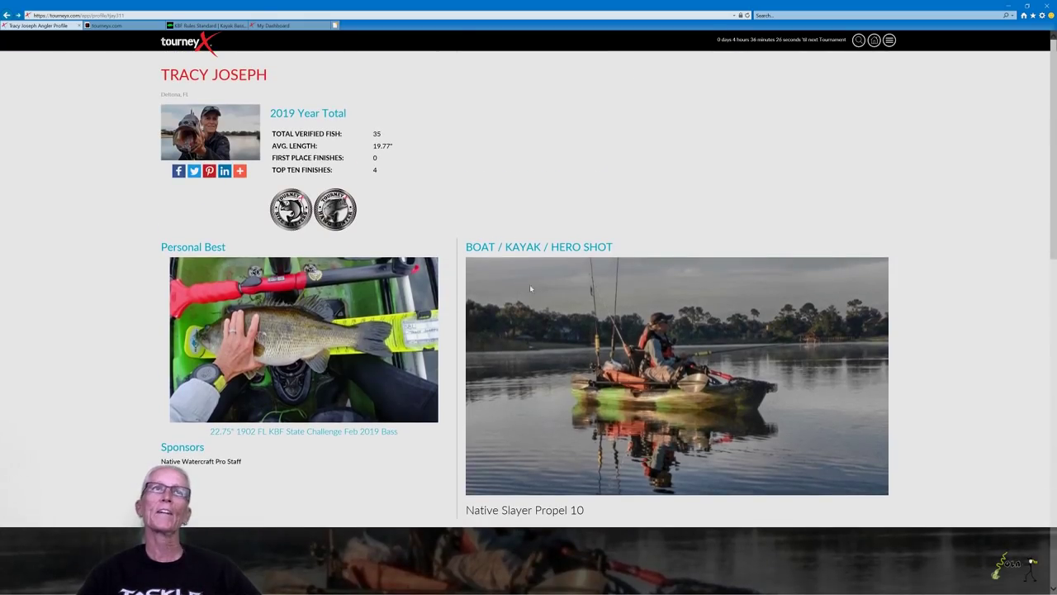
pyautogui.hotkey('alt', 'Left')
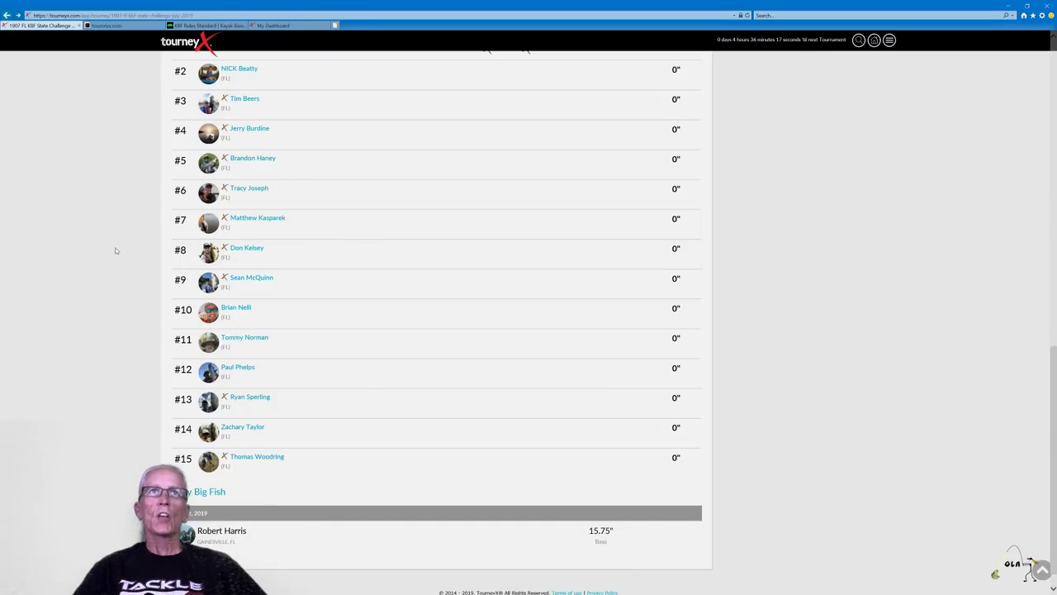
pyautogui.scroll(15, 310, 298)
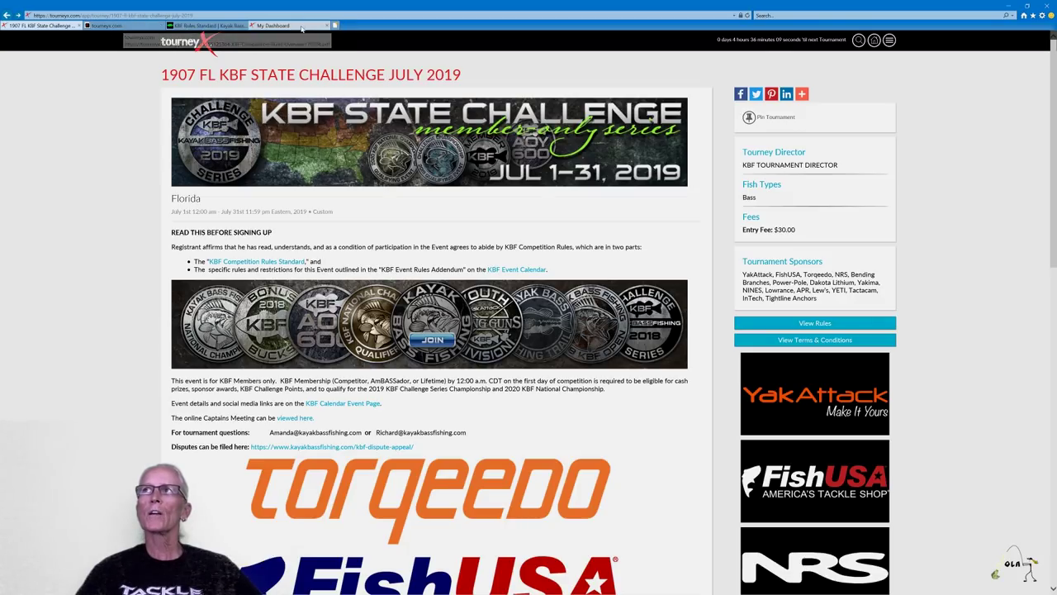
# Step: Switch to the My Dashboard tab showing Submit Catch, Cull A Fish and other actions
pyautogui.click(300, 29)
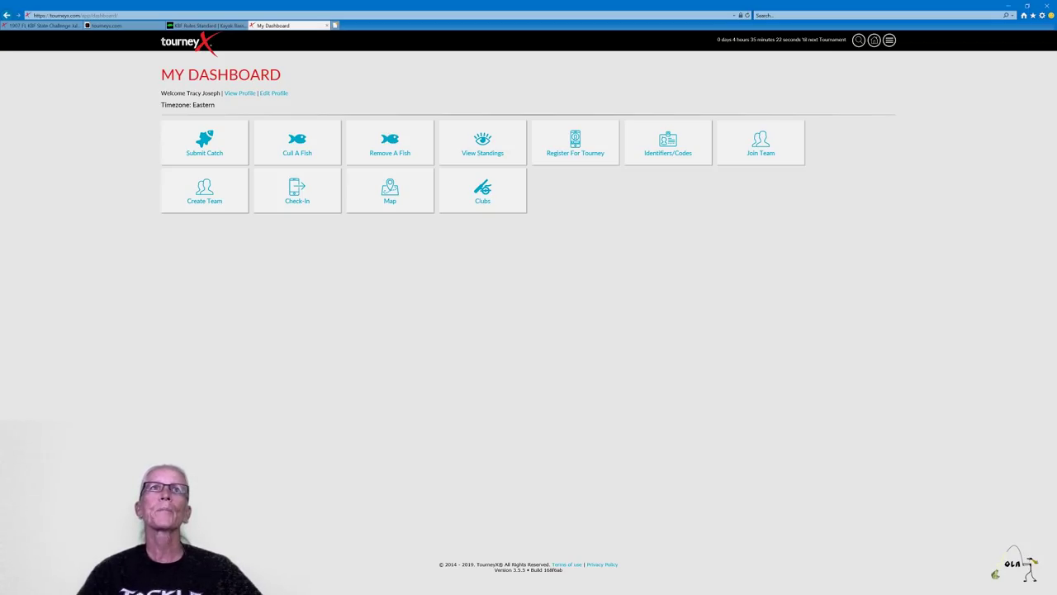
pyautogui.click(220, 150)
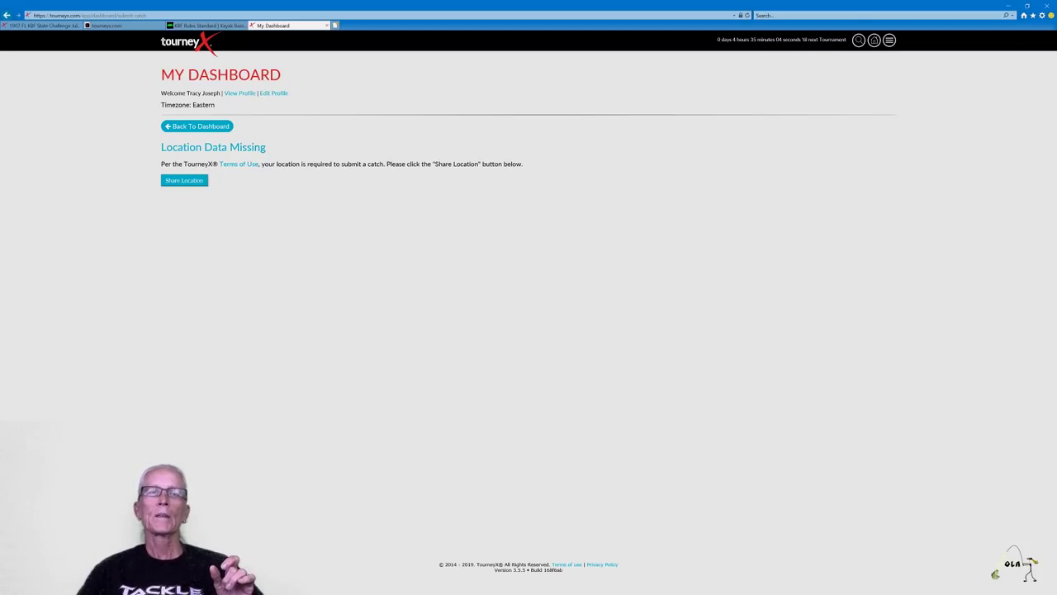
pyautogui.click(184, 181)
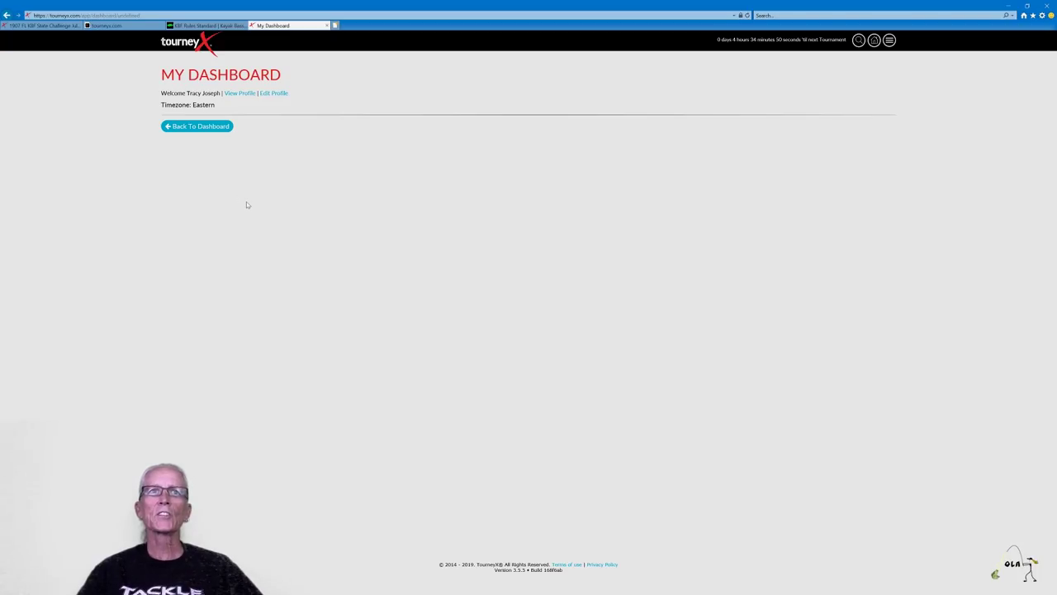
pyautogui.click(199, 127)
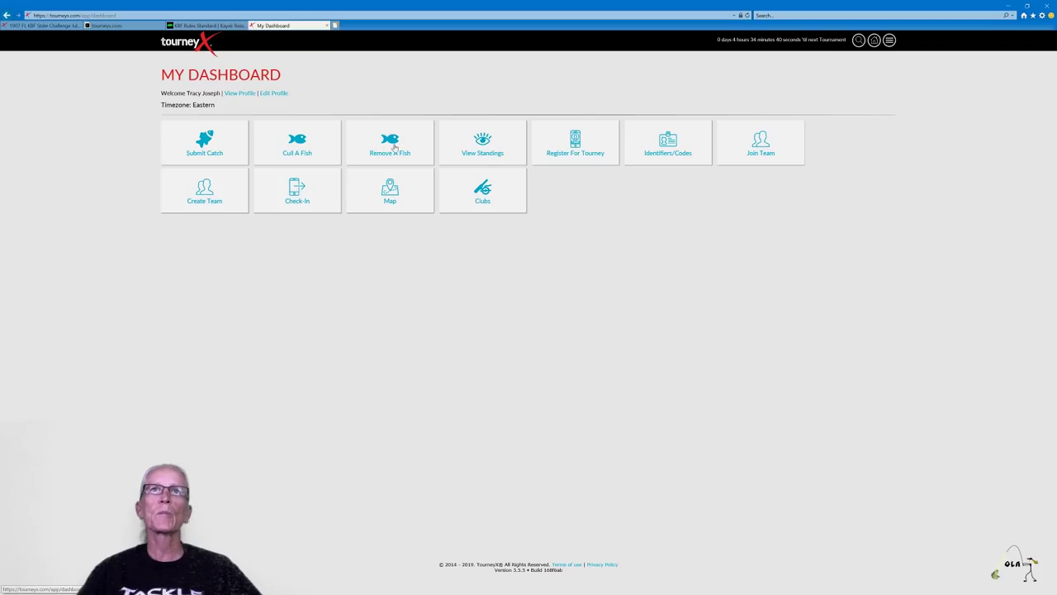
pyautogui.click(487, 147)
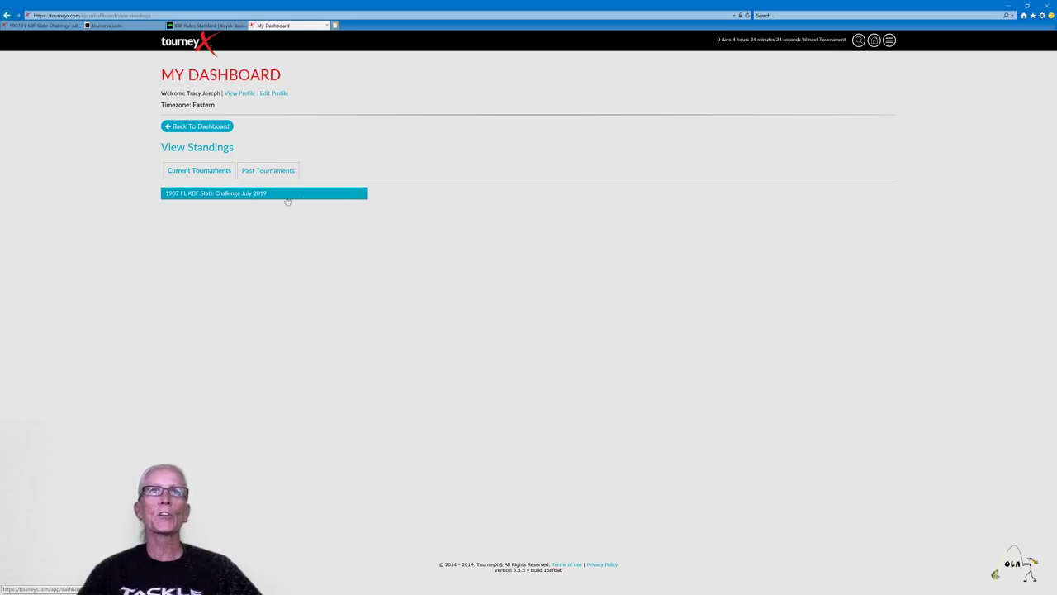
pyautogui.click(254, 171)
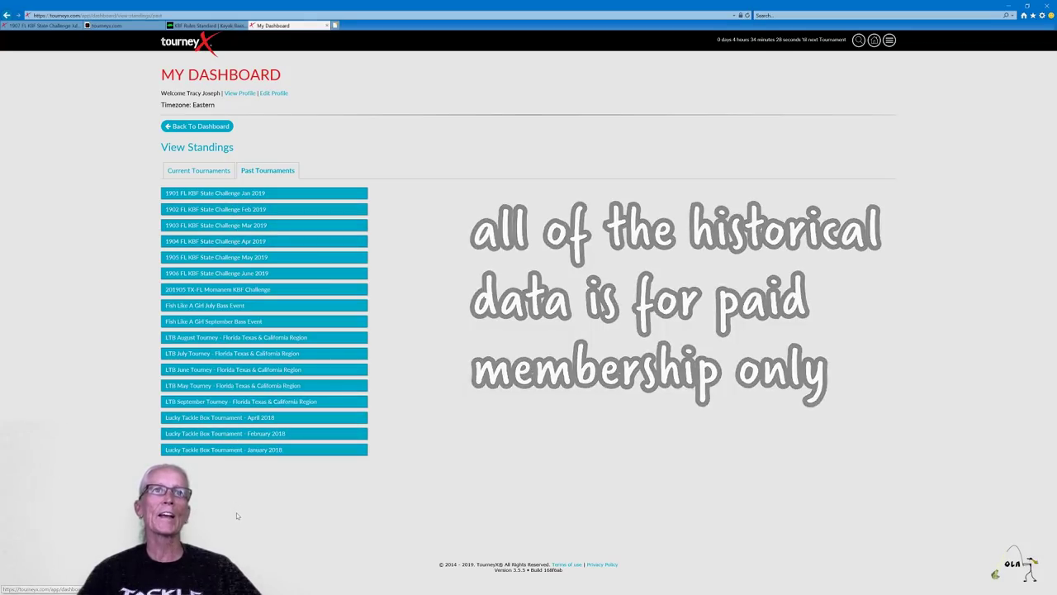
pyautogui.click(196, 171)
pyautogui.click(245, 195)
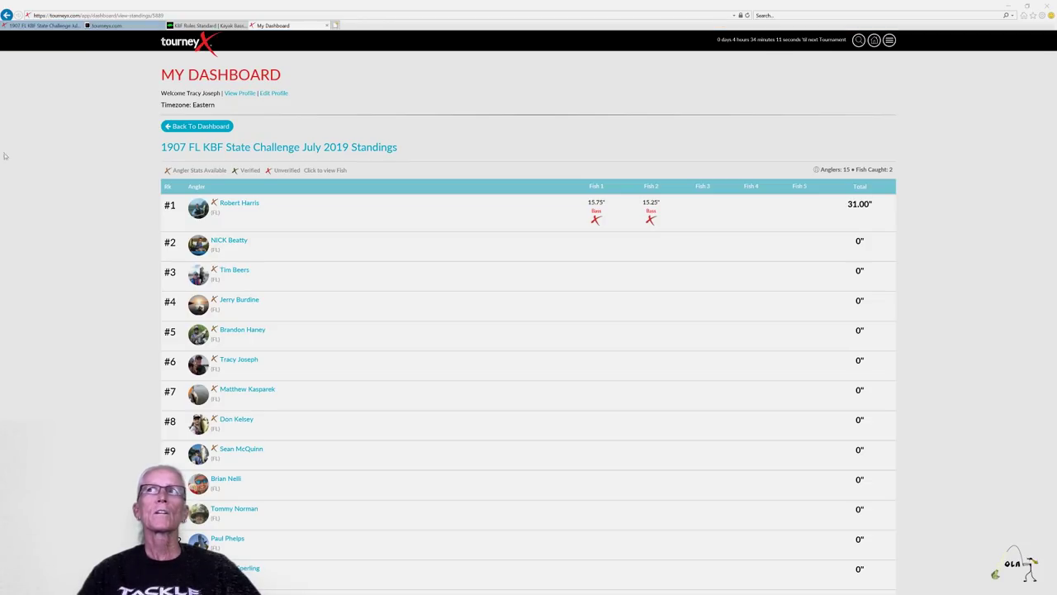
pyautogui.click(189, 126)
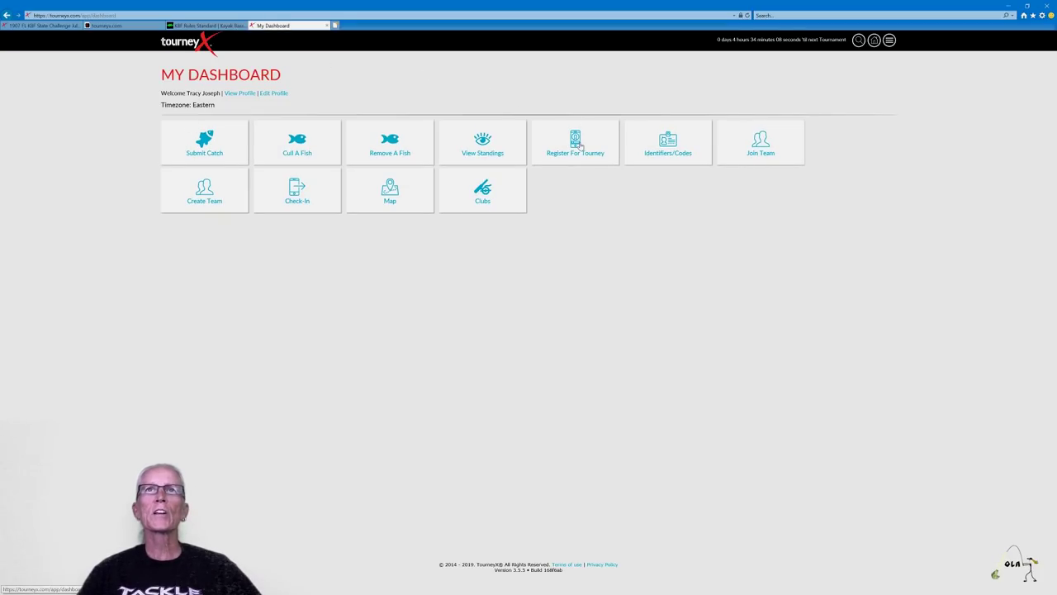
pyautogui.click(578, 145)
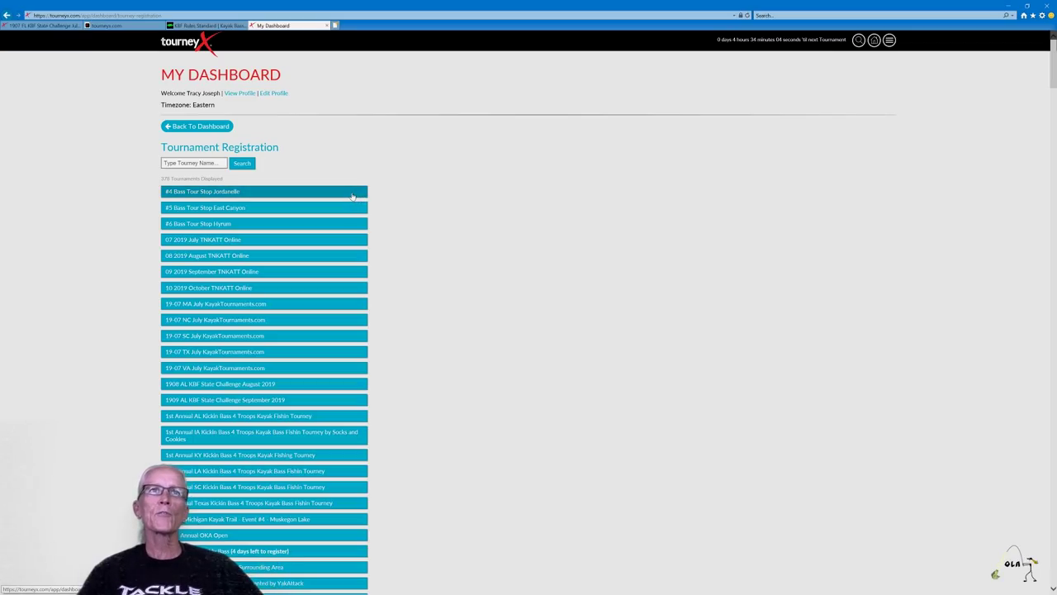
pyautogui.scroll(-15, 352, 196)
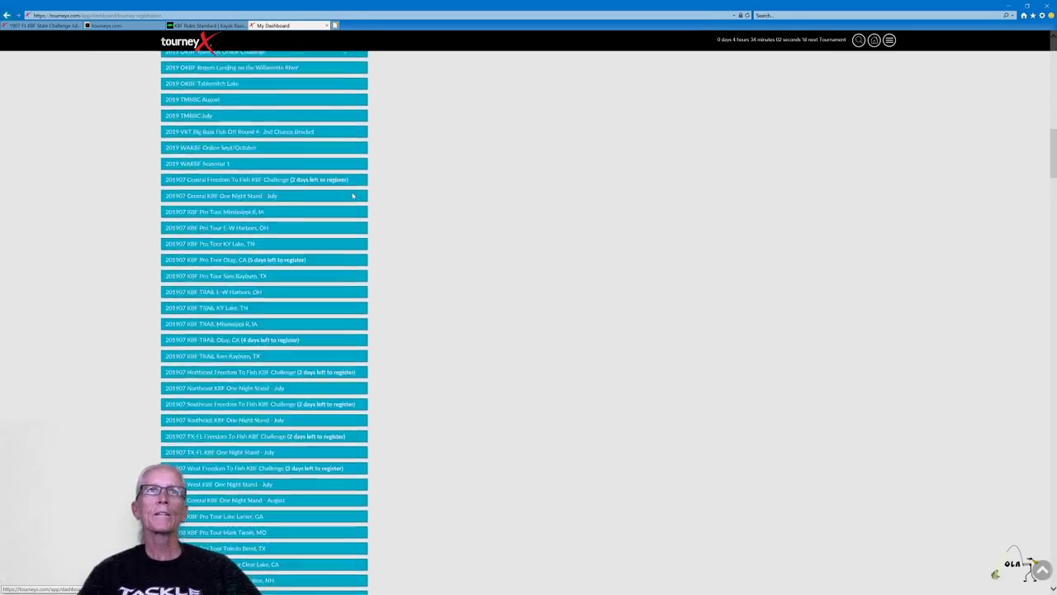
pyautogui.scroll(-10, 352, 196)
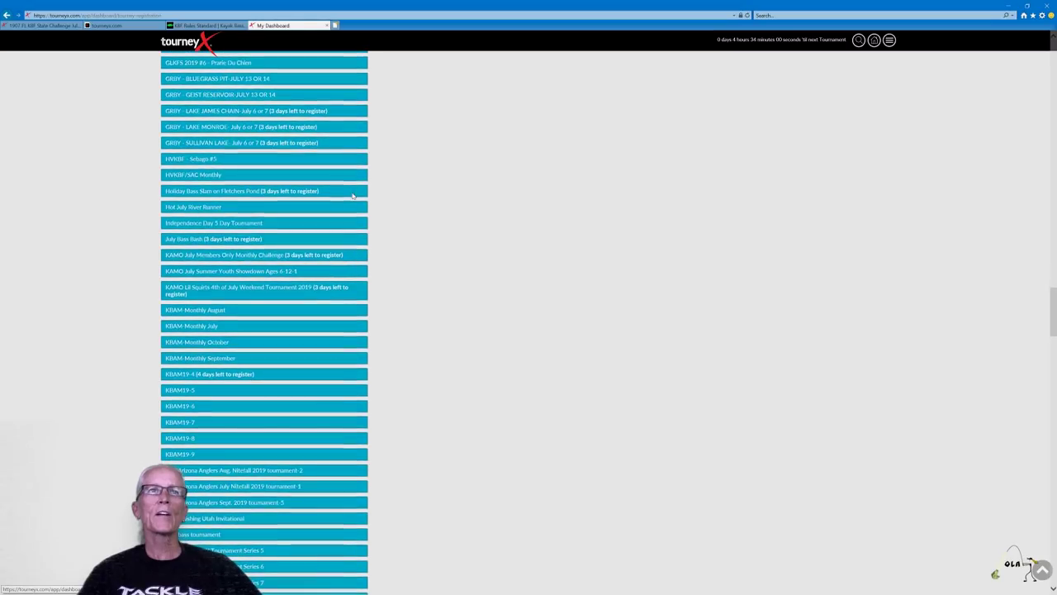
pyautogui.scroll(9, 350, 191)
pyautogui.scroll(15, 351, 191)
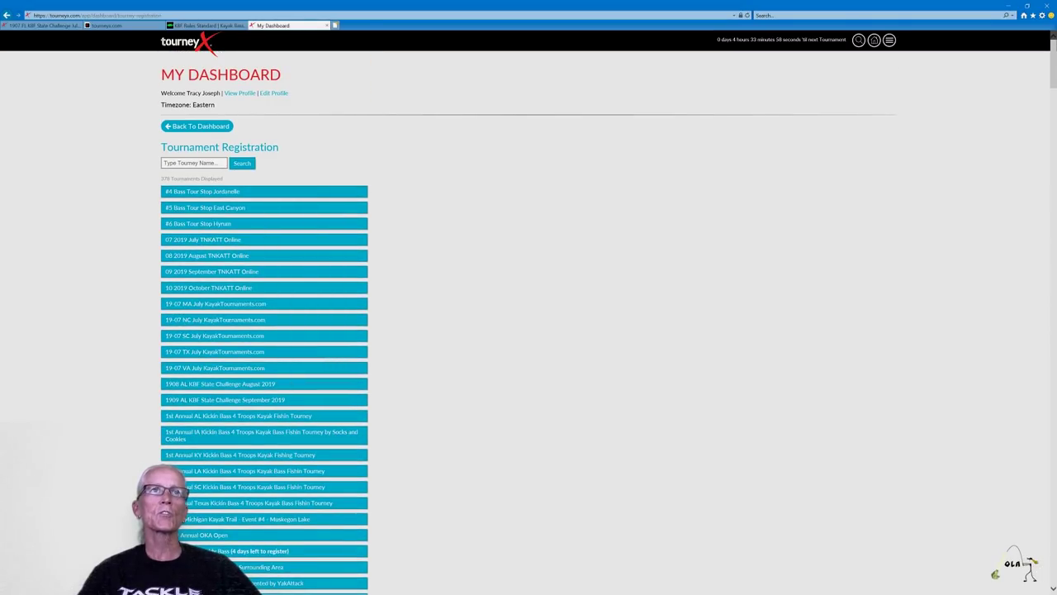
pyautogui.click(224, 161)
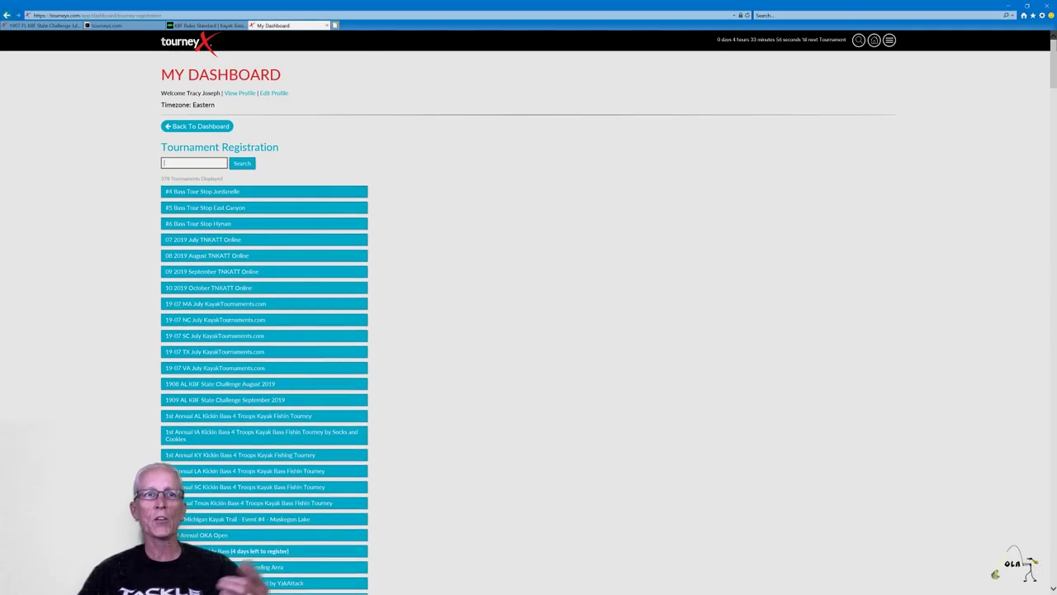
pyautogui.click(195, 128)
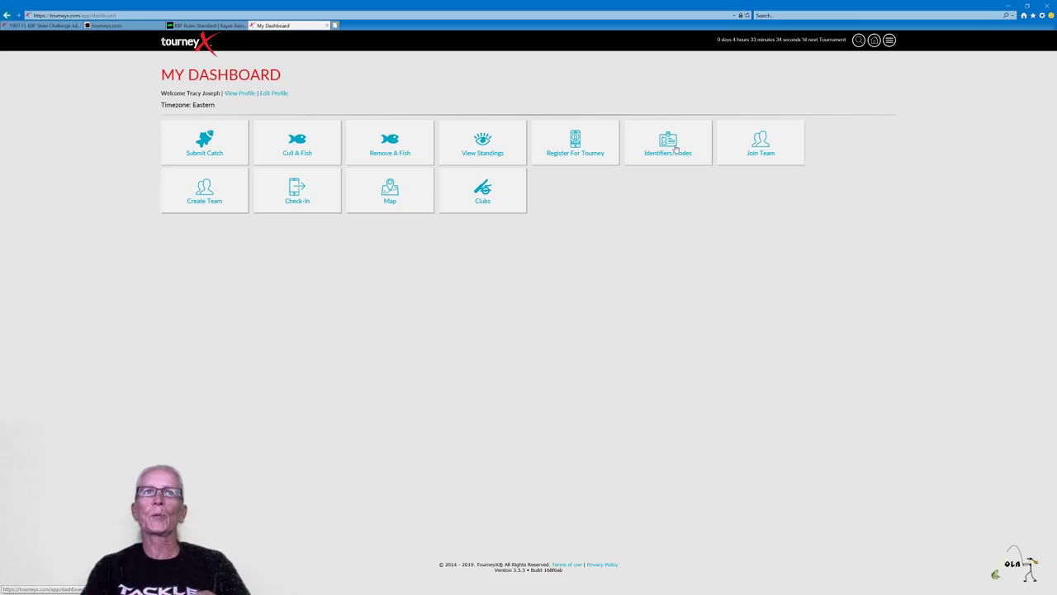
pyautogui.click(675, 148)
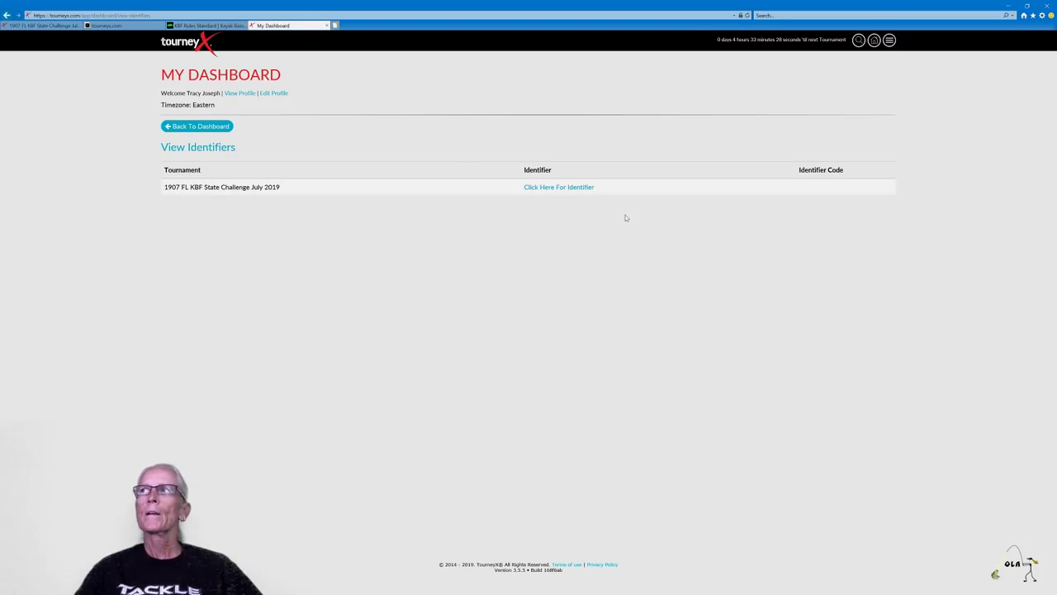
pyautogui.click(564, 189)
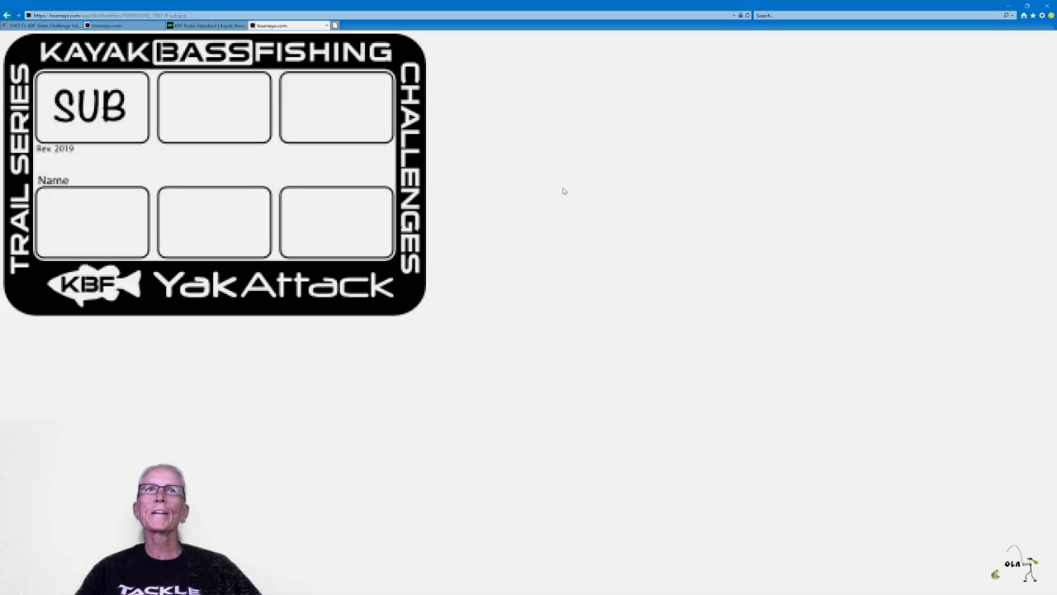
pyautogui.rightClick(241, 124)
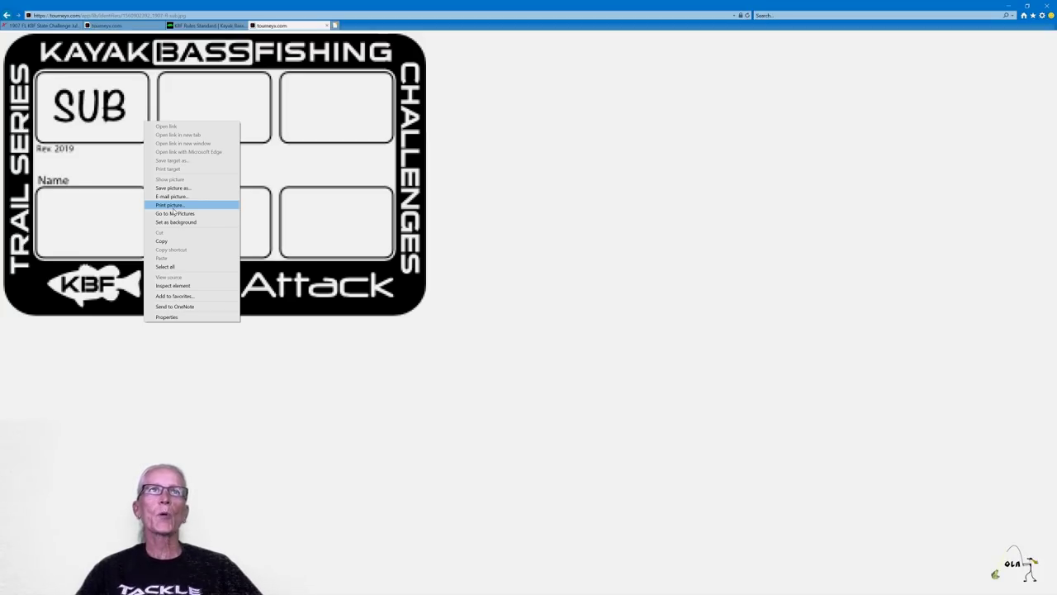
pyautogui.click(289, 175)
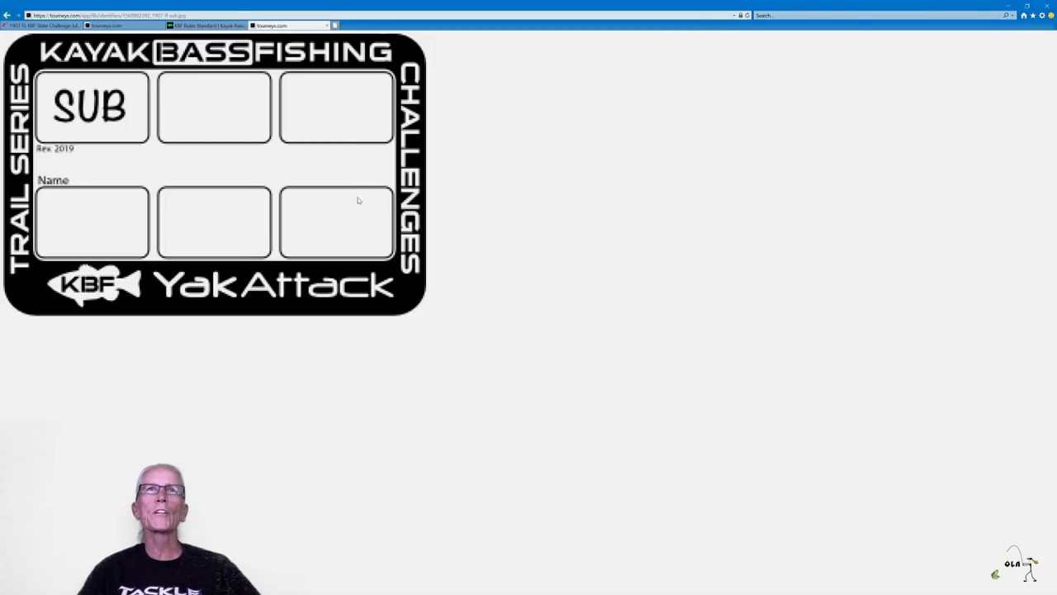
pyautogui.hotkey('alt', 'Left')
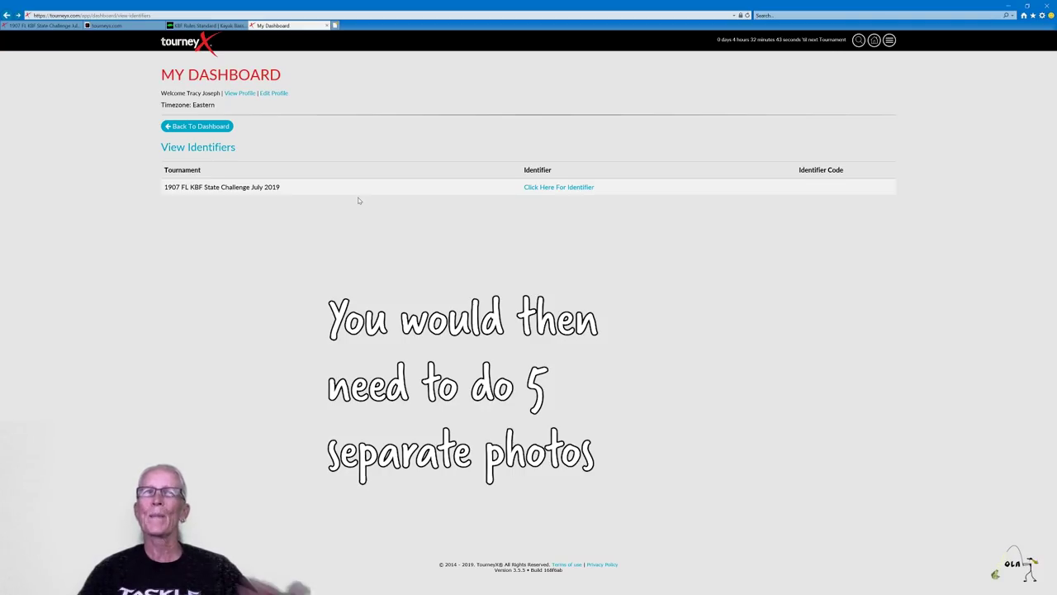
pyautogui.click(196, 126)
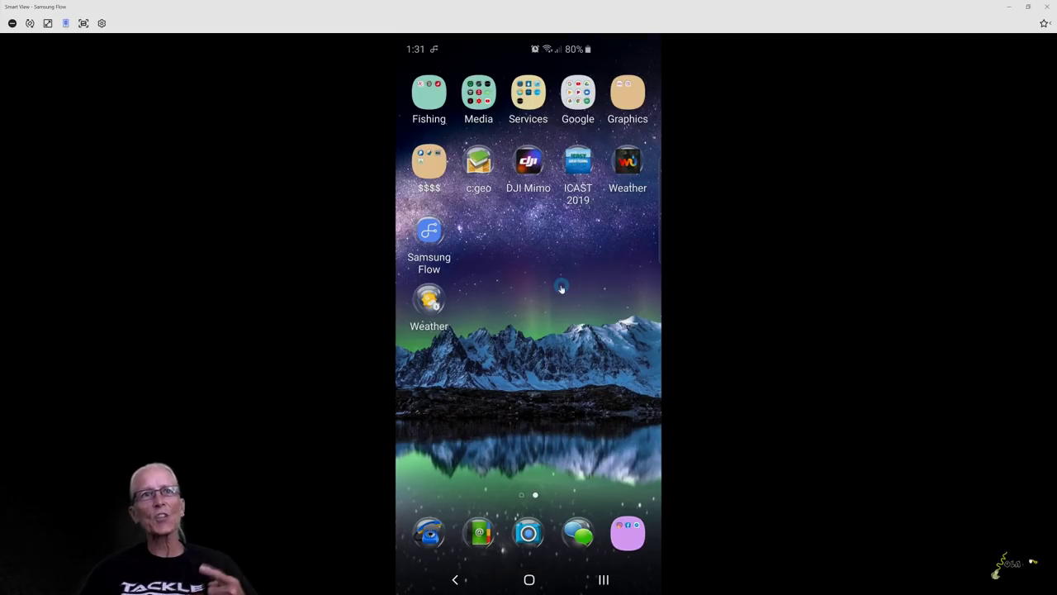
# Step: Launch TourneyX from the phone's Fishing folder and browse the Registration tournament list
pyautogui.click(439, 101)
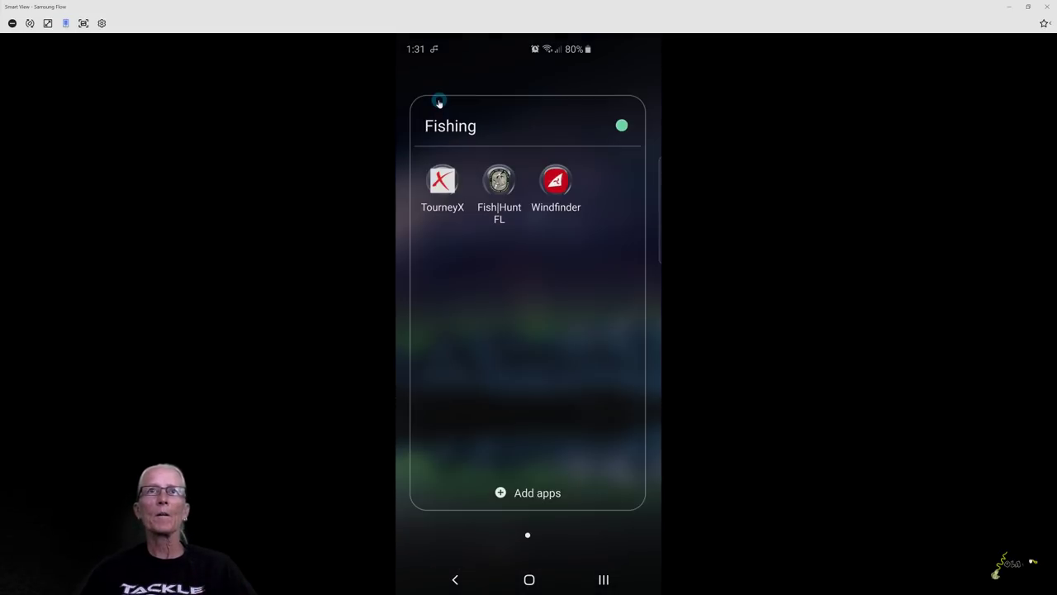
pyautogui.click(446, 189)
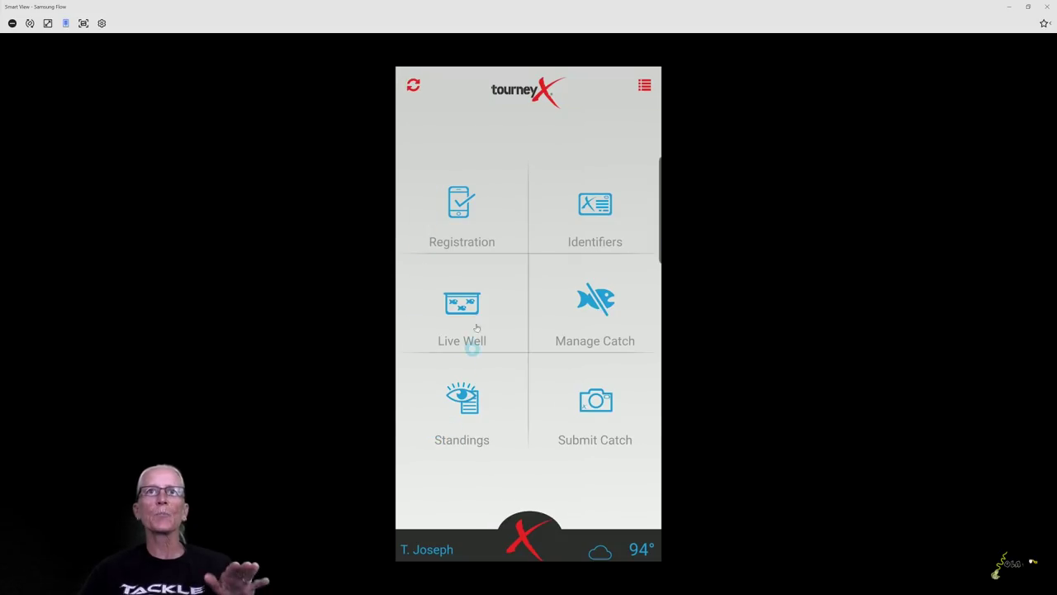
pyautogui.click(460, 213)
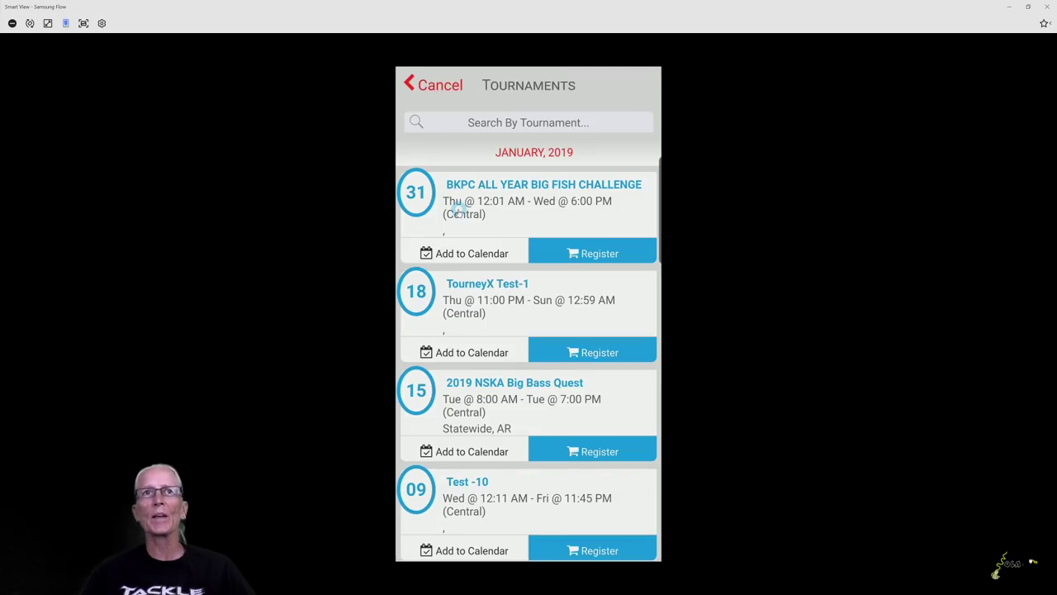
pyautogui.scroll(-10, 501, 294)
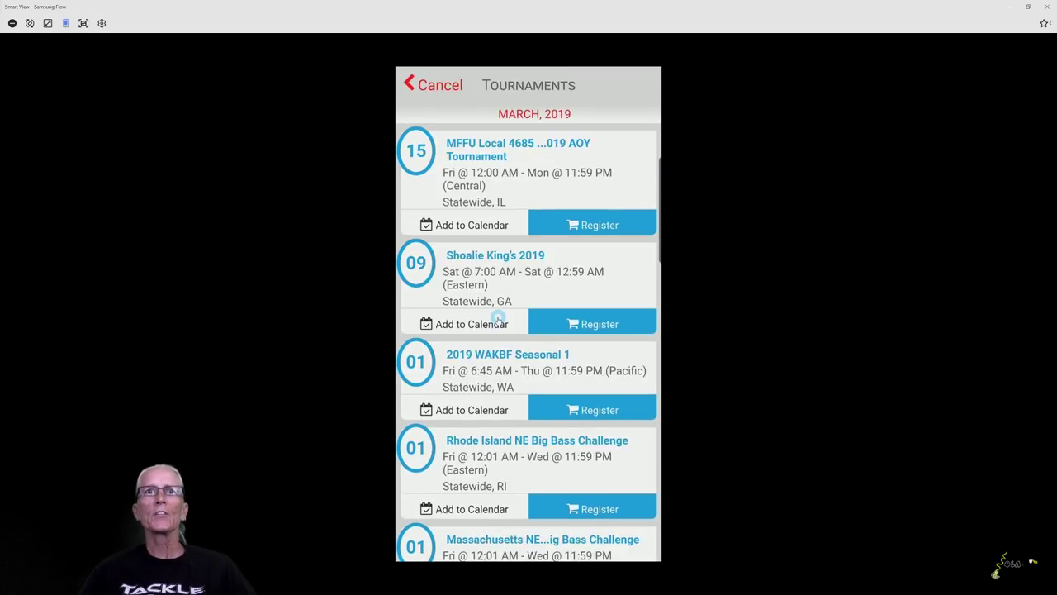
pyautogui.scroll(-5, 501, 318)
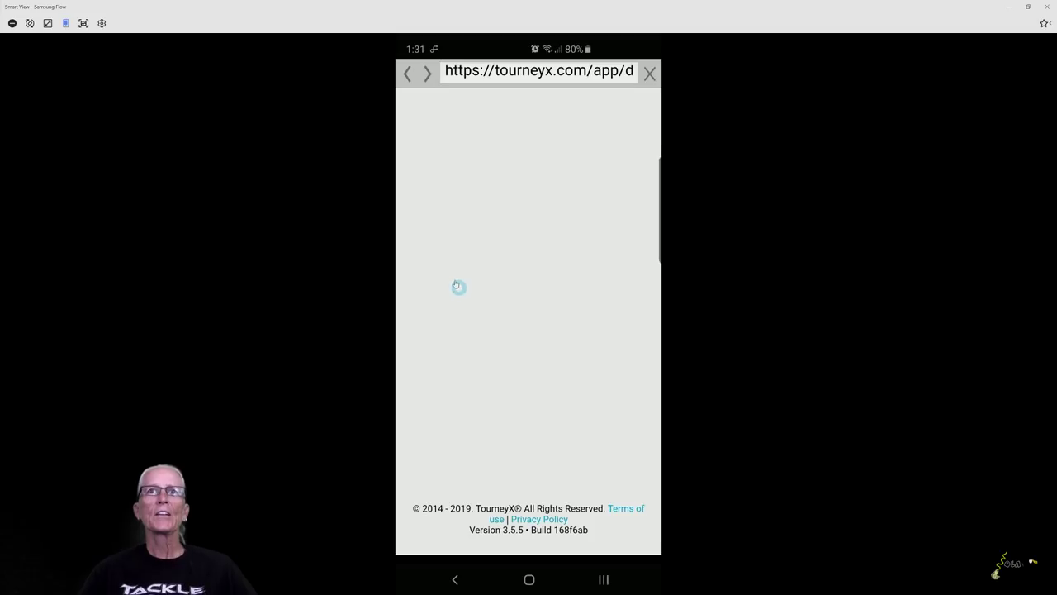
pyautogui.click(425, 90)
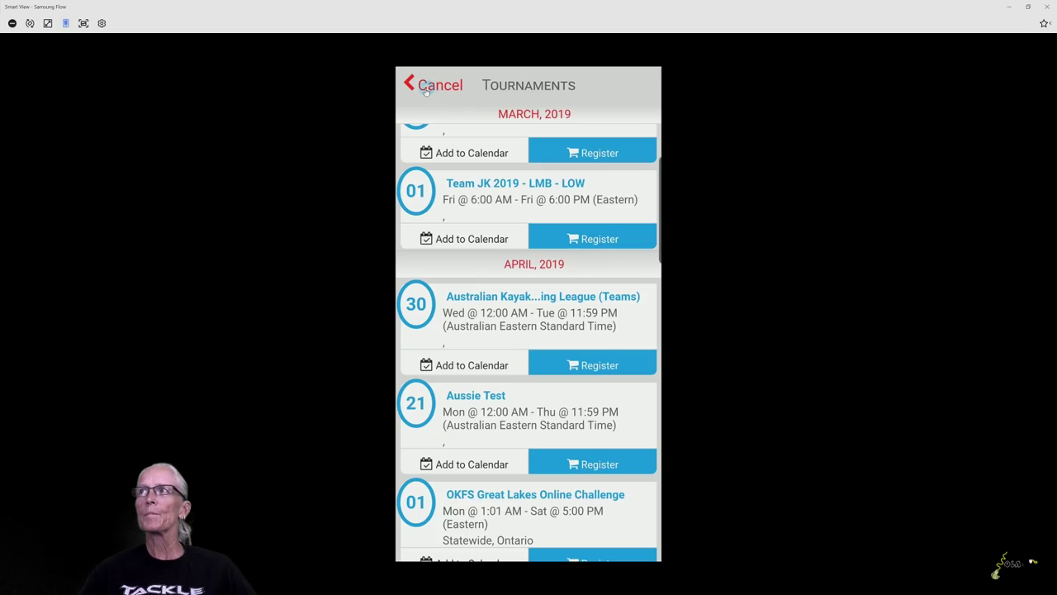
pyautogui.click(430, 88)
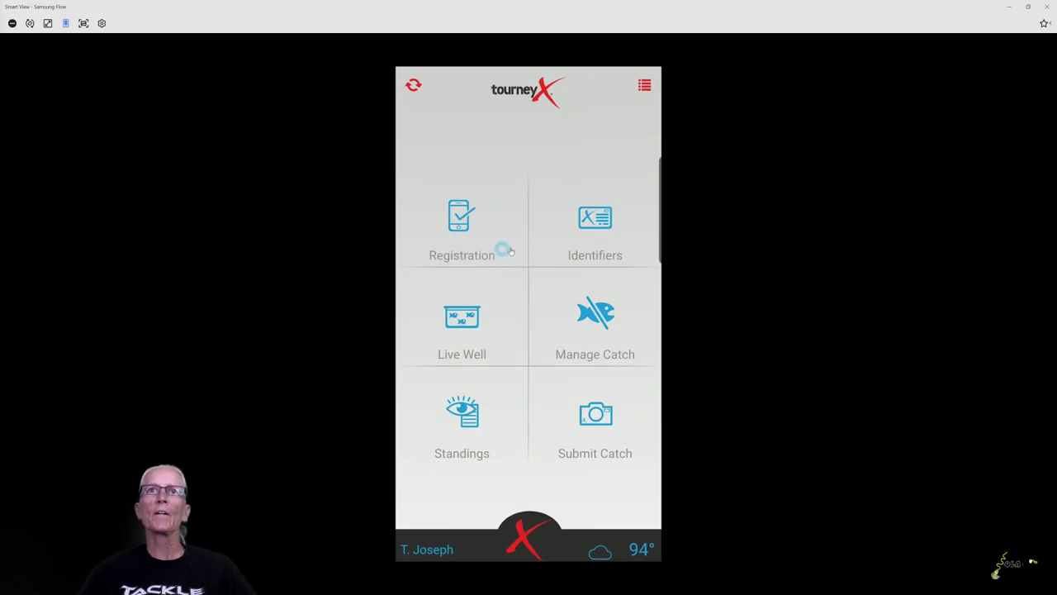
# Step: View the identifier card for the July 2019 FL KBF tournament
pyautogui.click(594, 227)
pyautogui.click(487, 422)
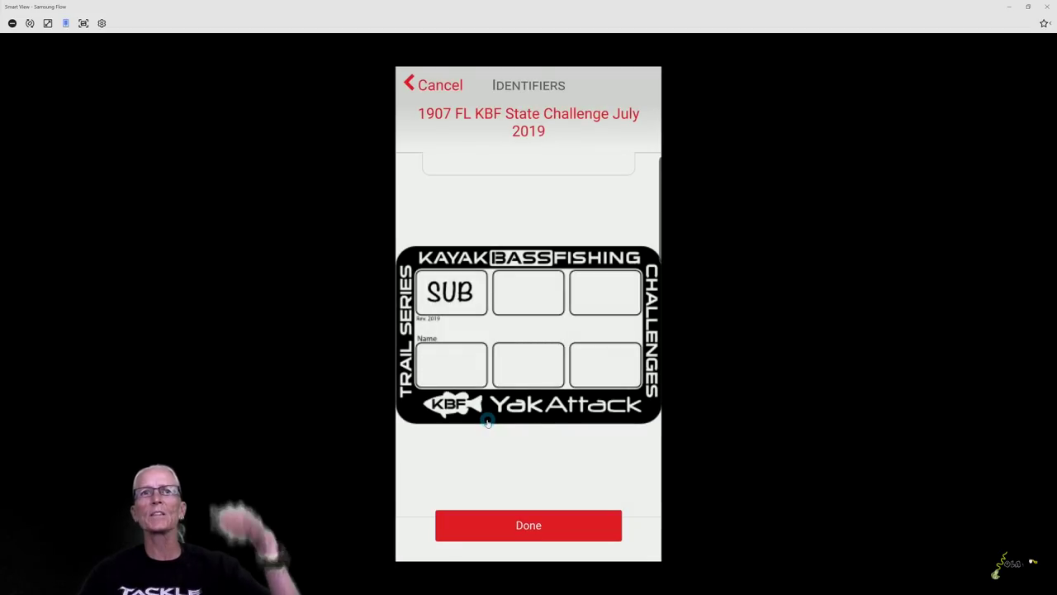
pyautogui.click(517, 534)
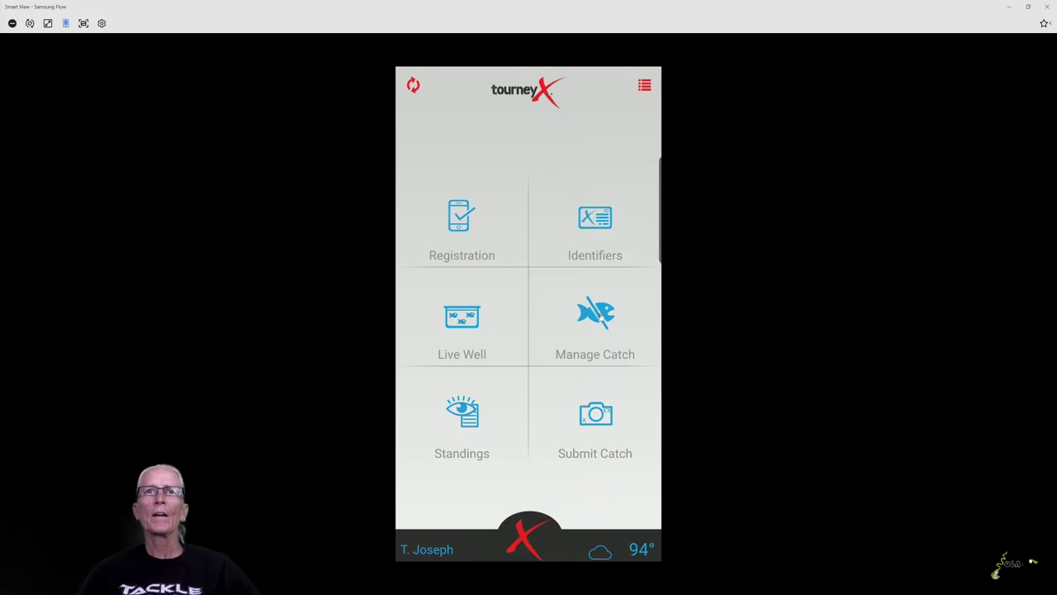
pyautogui.click(602, 317)
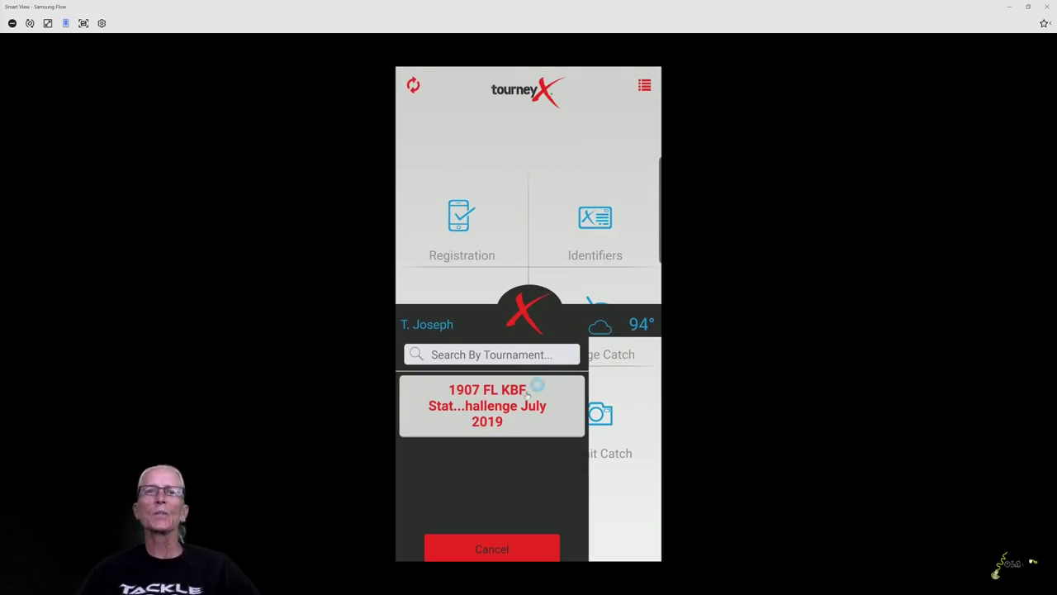
pyautogui.click(489, 417)
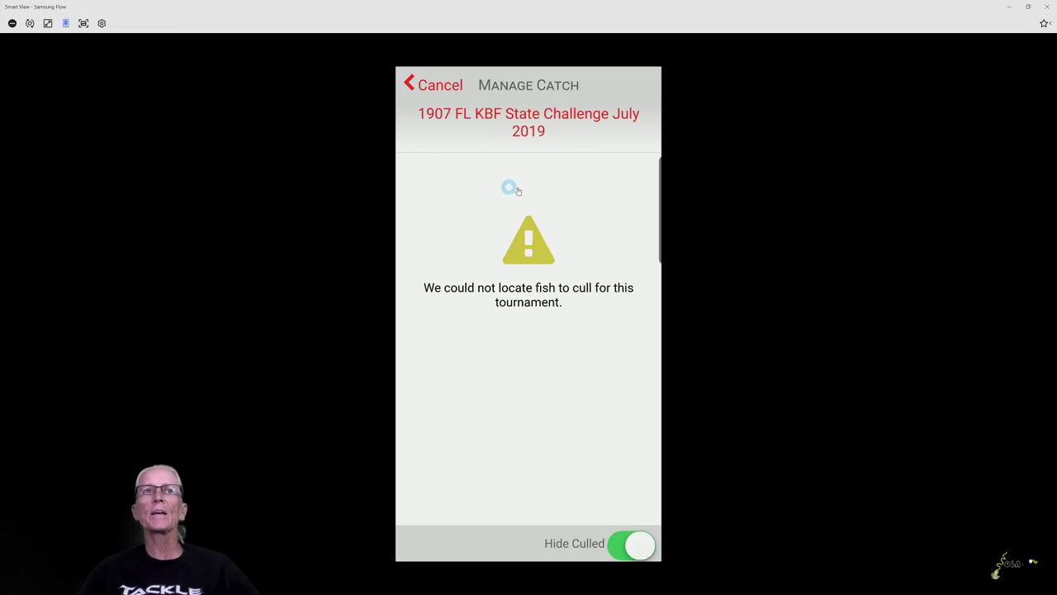
pyautogui.click(618, 552)
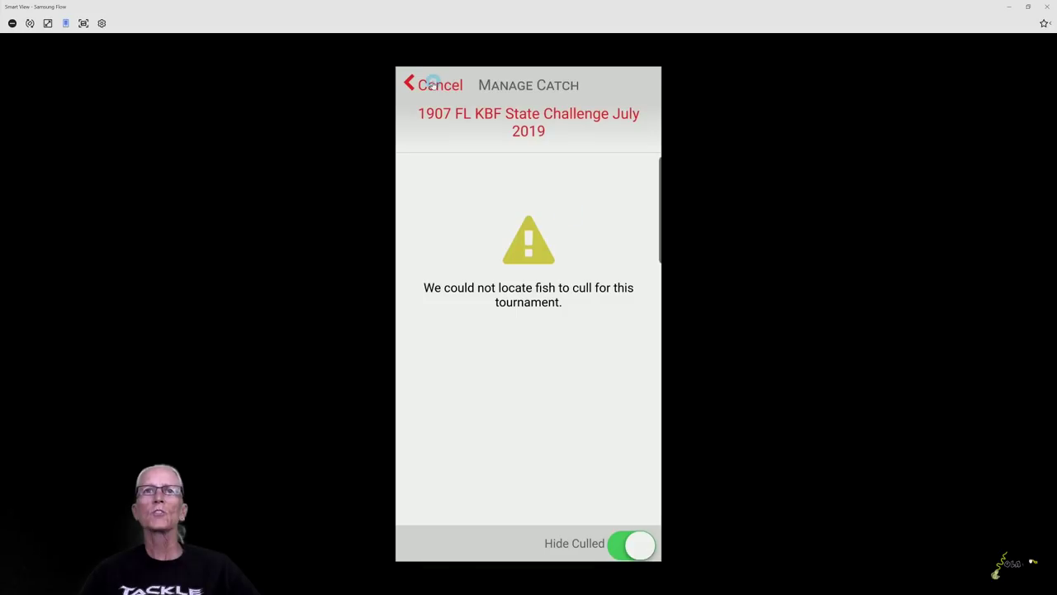
pyautogui.click(432, 84)
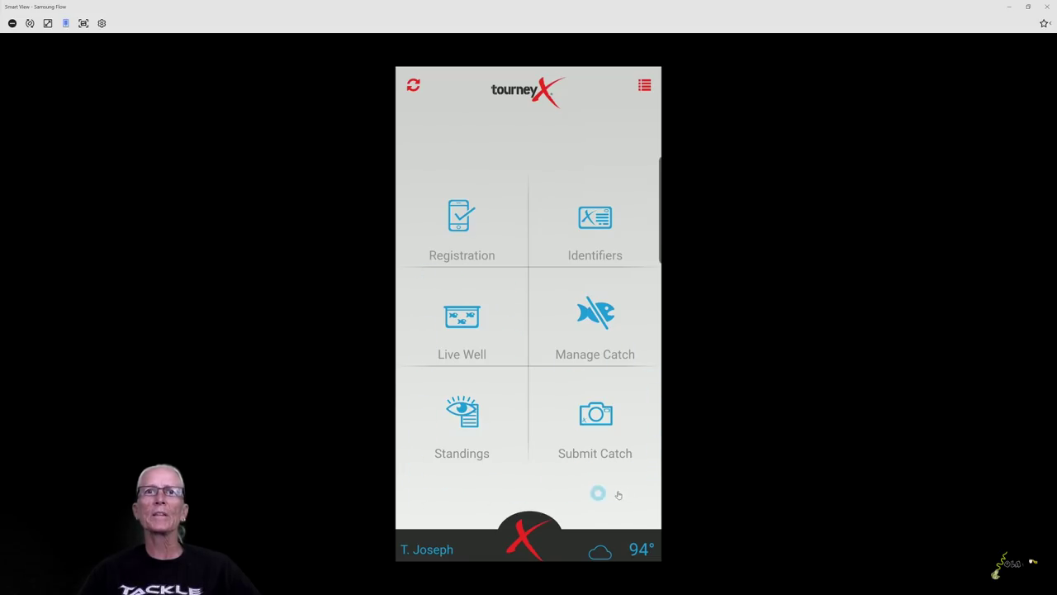
pyautogui.click(472, 422)
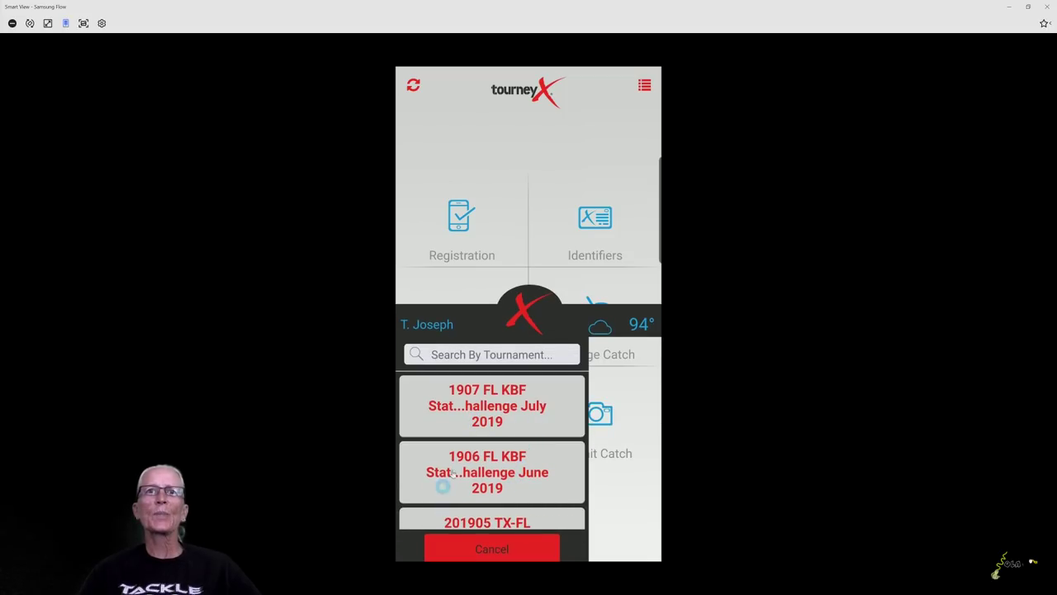
pyautogui.click(500, 482)
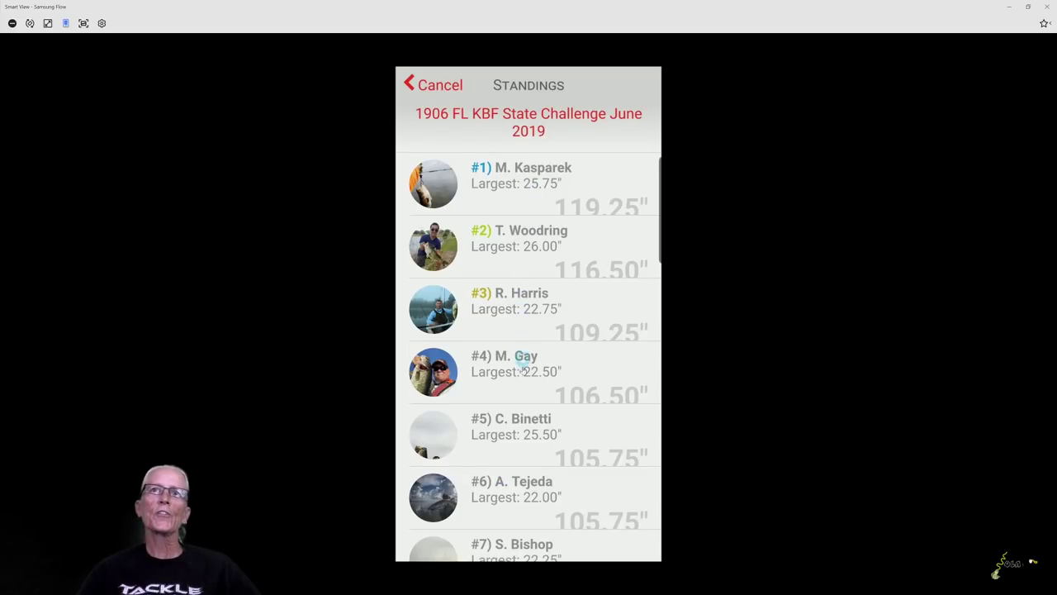
pyautogui.scroll(-10, 523, 417)
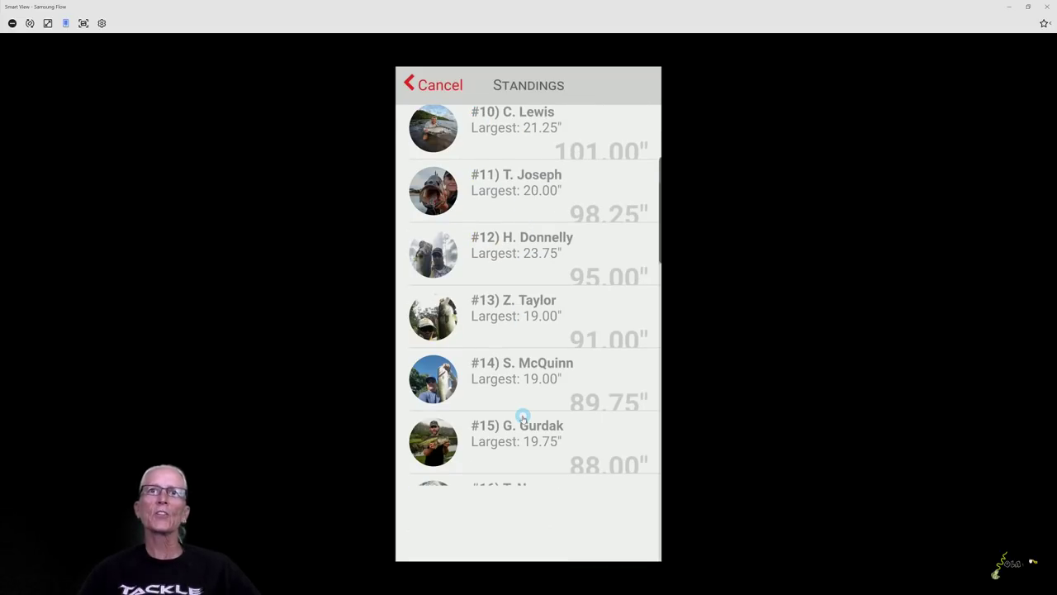
pyautogui.scroll(15, 523, 418)
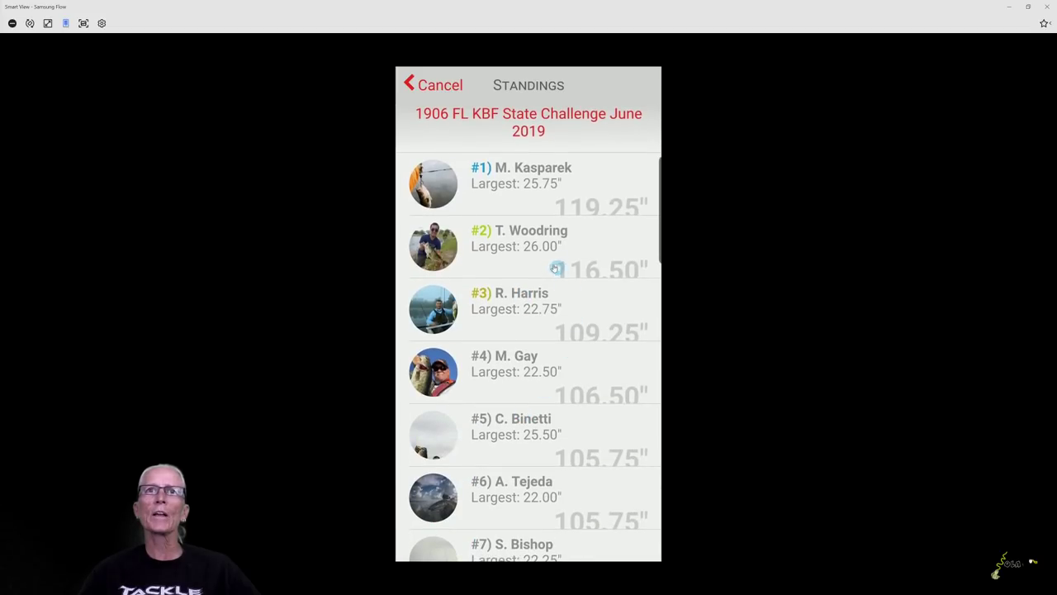
pyautogui.scroll(-10, 550, 364)
pyautogui.click(522, 268)
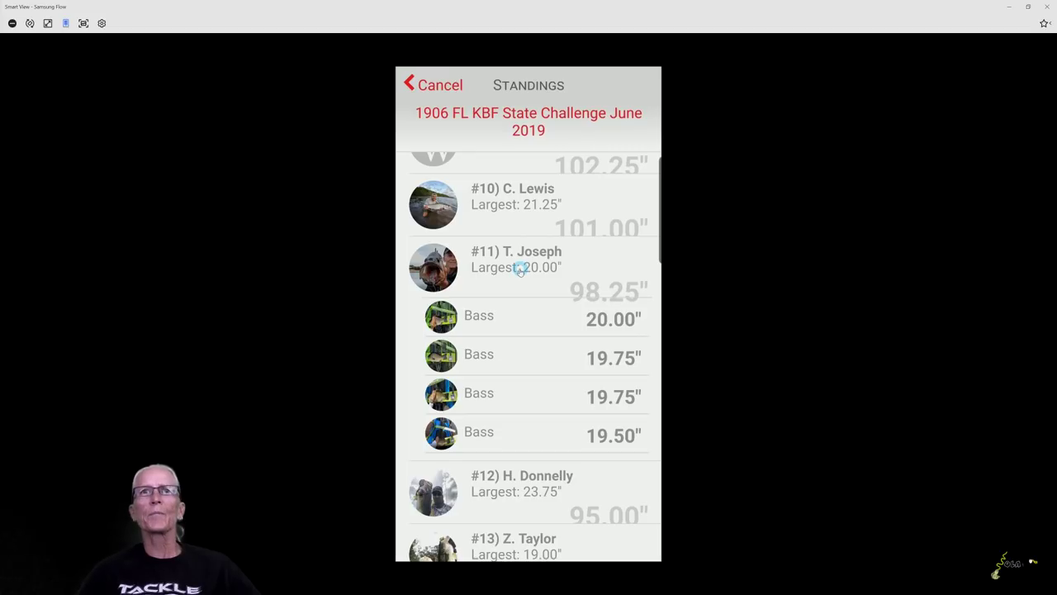
pyautogui.scroll(-5, 537, 352)
pyautogui.scroll(6, 536, 350)
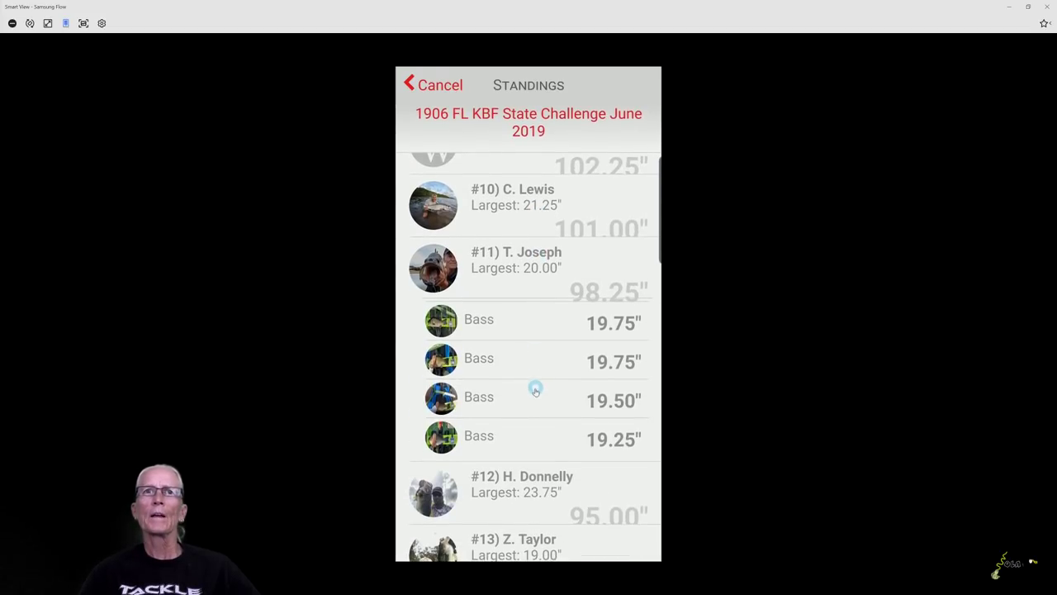
pyautogui.scroll(-1, 536, 333)
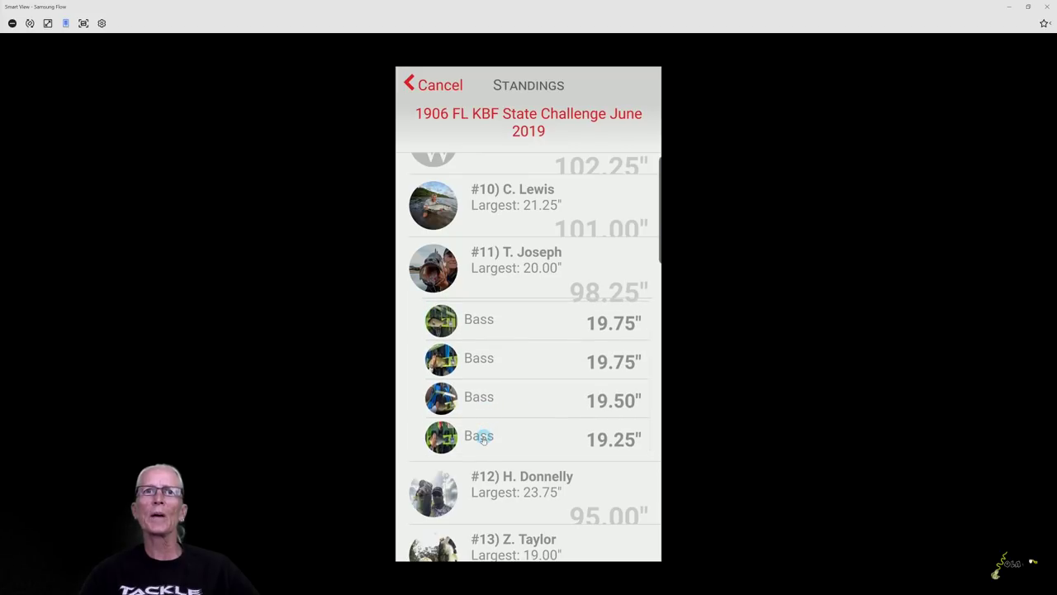
pyautogui.click(484, 438)
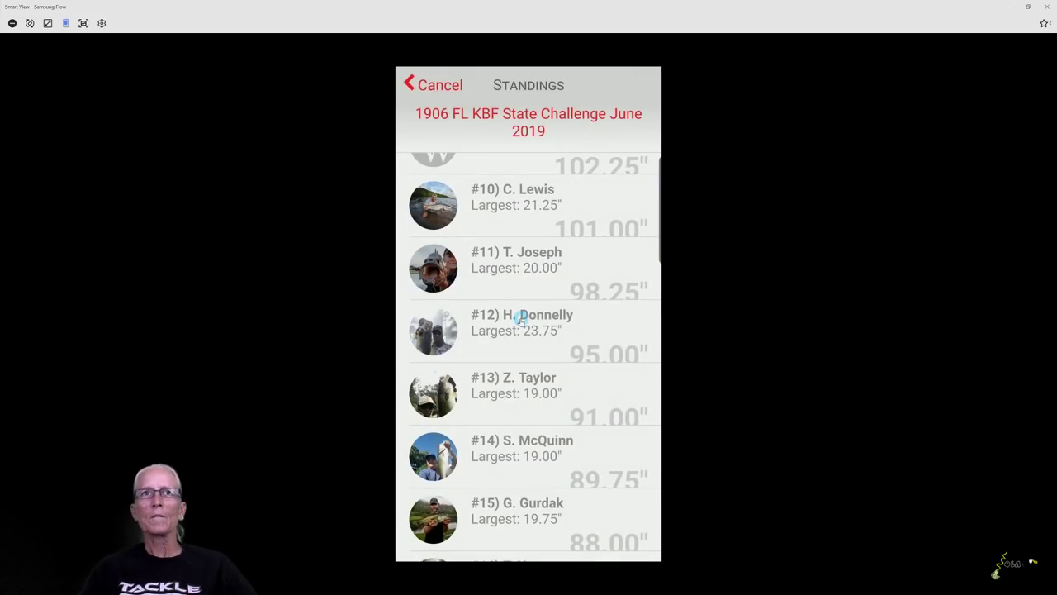
pyautogui.rightClick(521, 320)
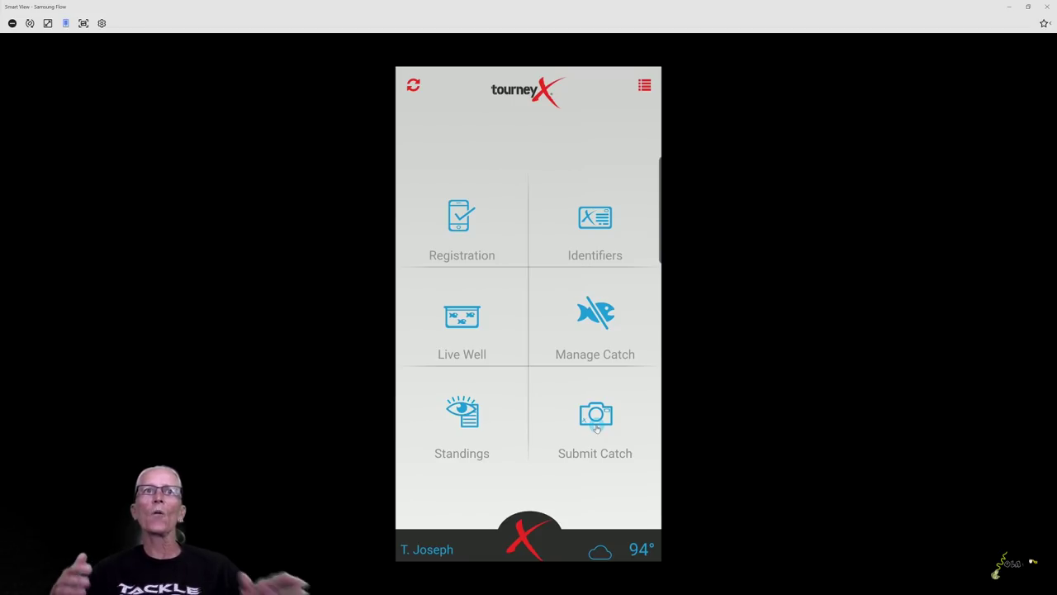
# Step: Start a catch for the 1907 FL KBF State Challenge July 2019 with a fish photo from the phone
pyautogui.click(545, 436)
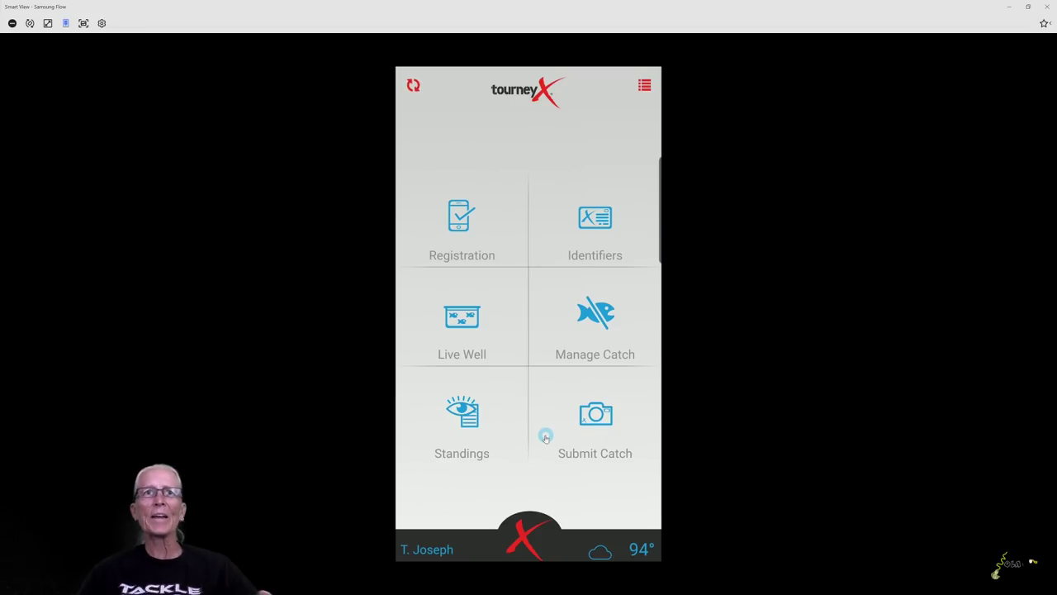
pyautogui.click(598, 418)
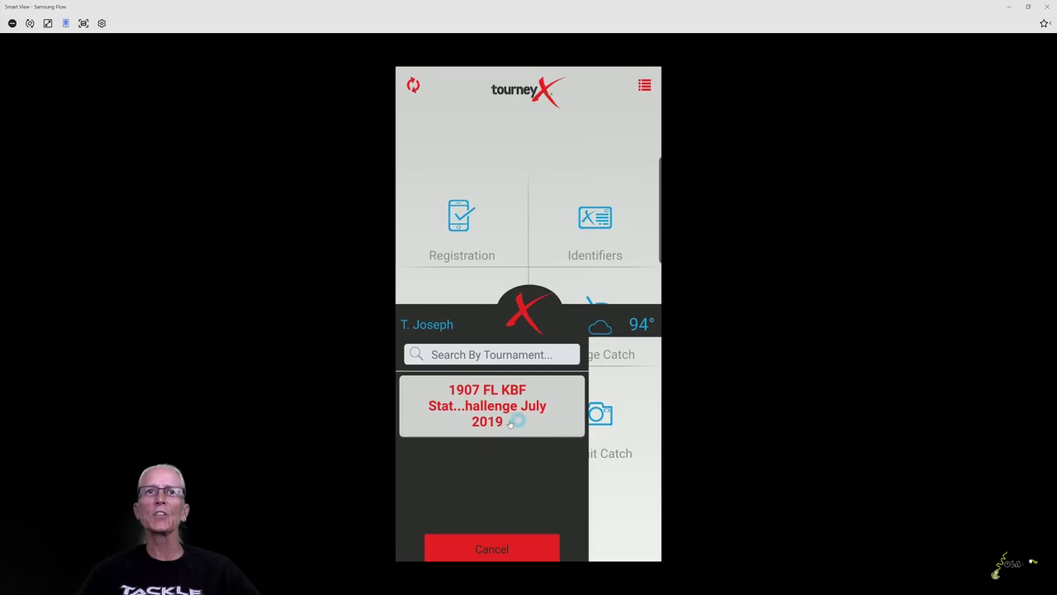
pyautogui.click(477, 416)
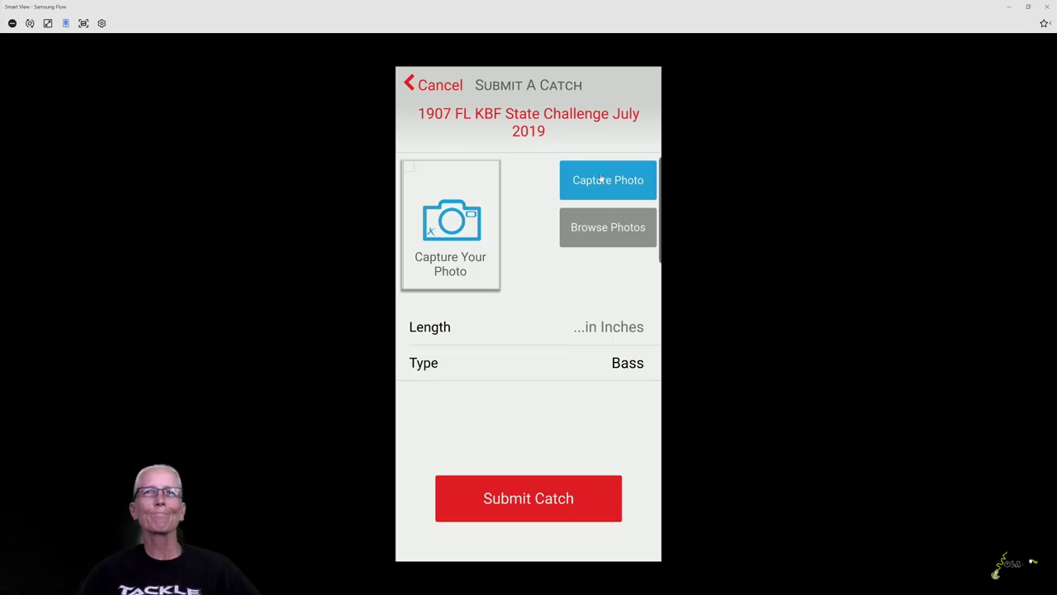
pyautogui.click(604, 216)
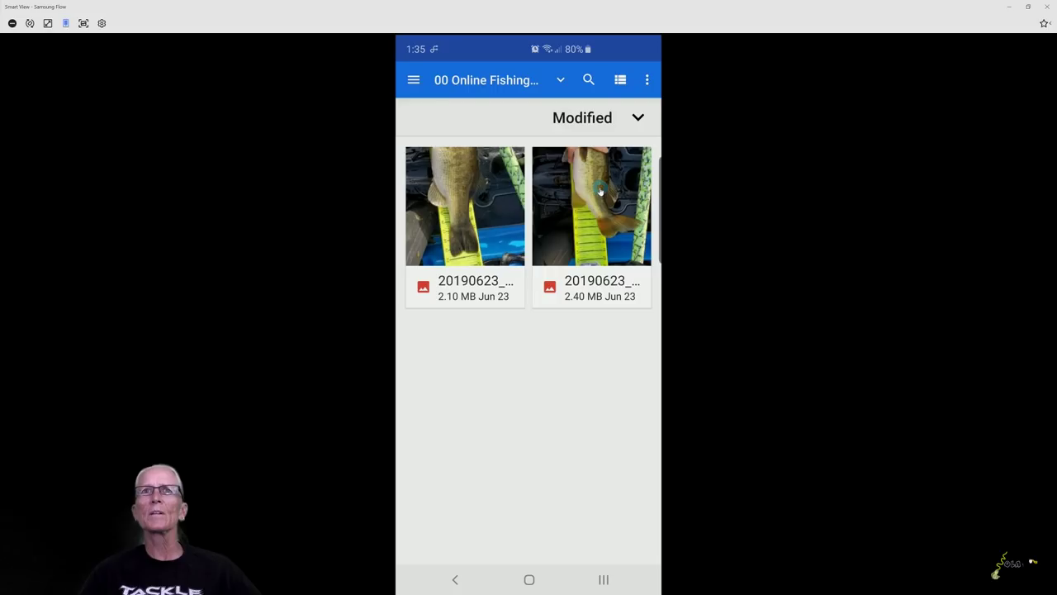
pyautogui.click(601, 191)
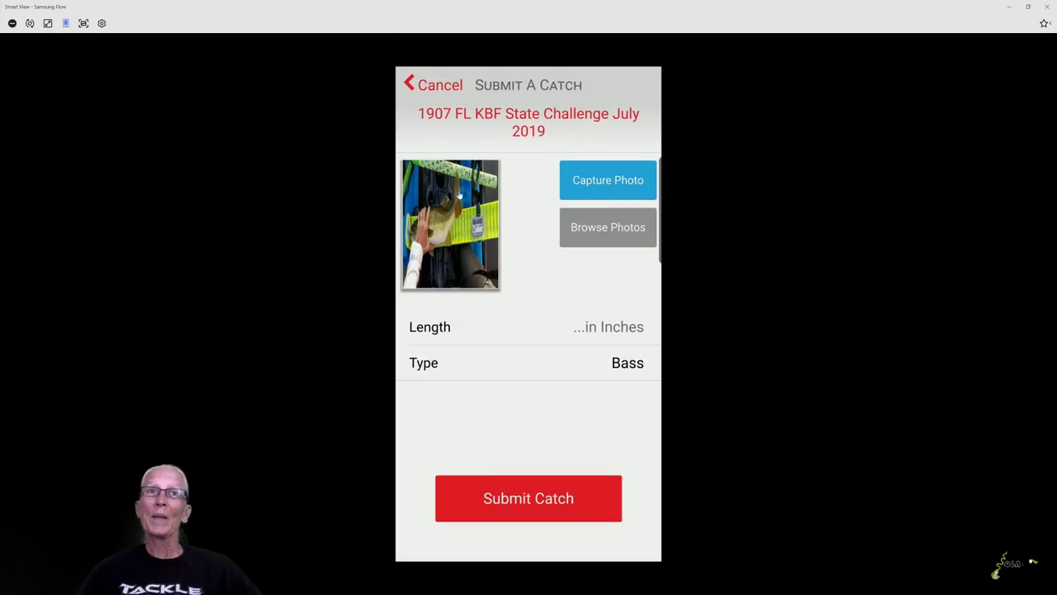
# Step: Enter an 18.50-inch length and send the catch to the live well
pyautogui.click(605, 327)
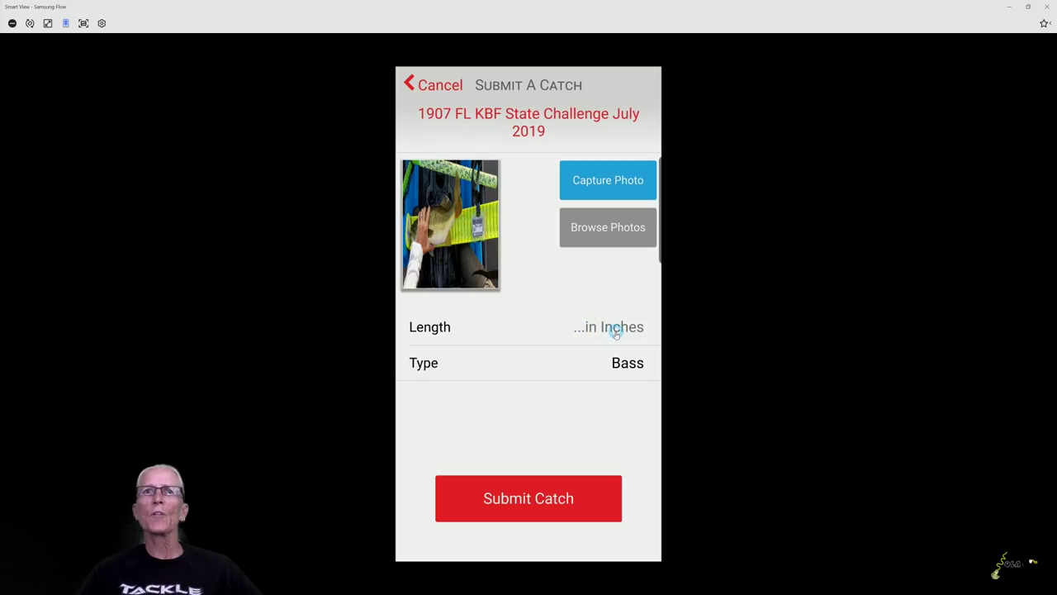
pyautogui.click(615, 331)
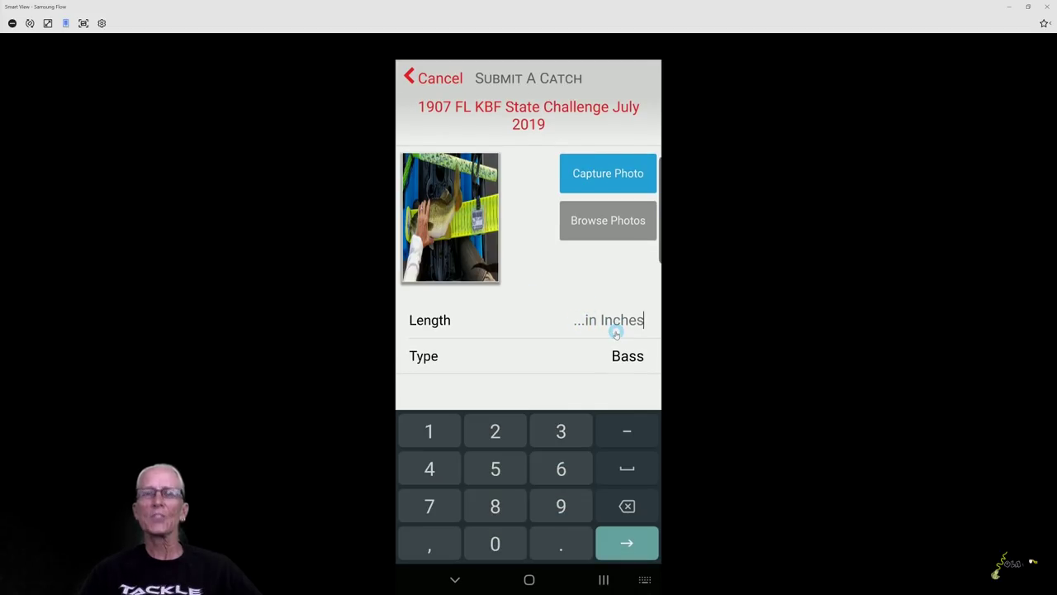
pyautogui.write('1.8')
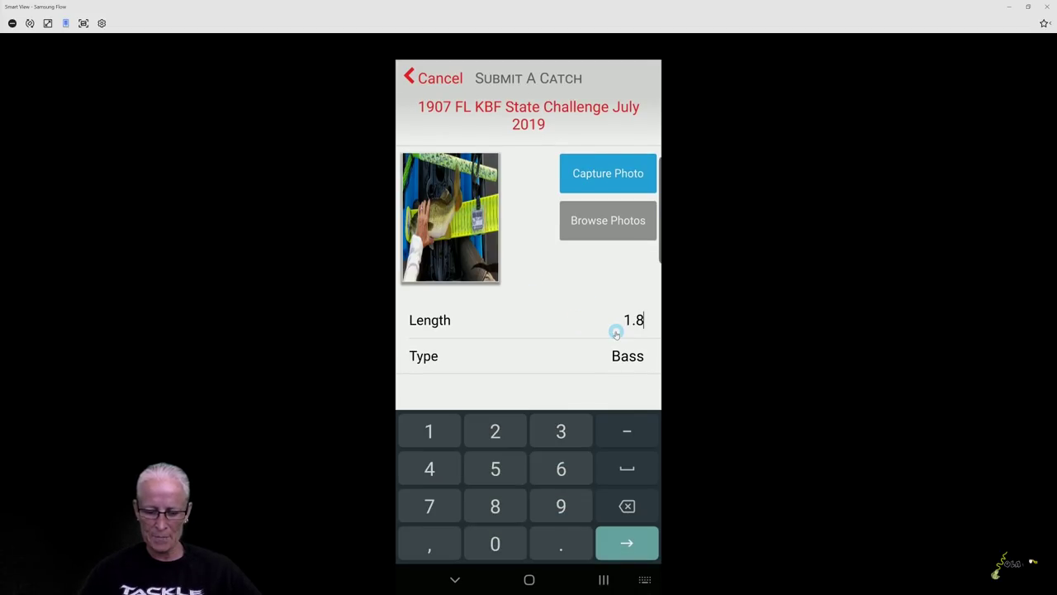
pyautogui.write('5')
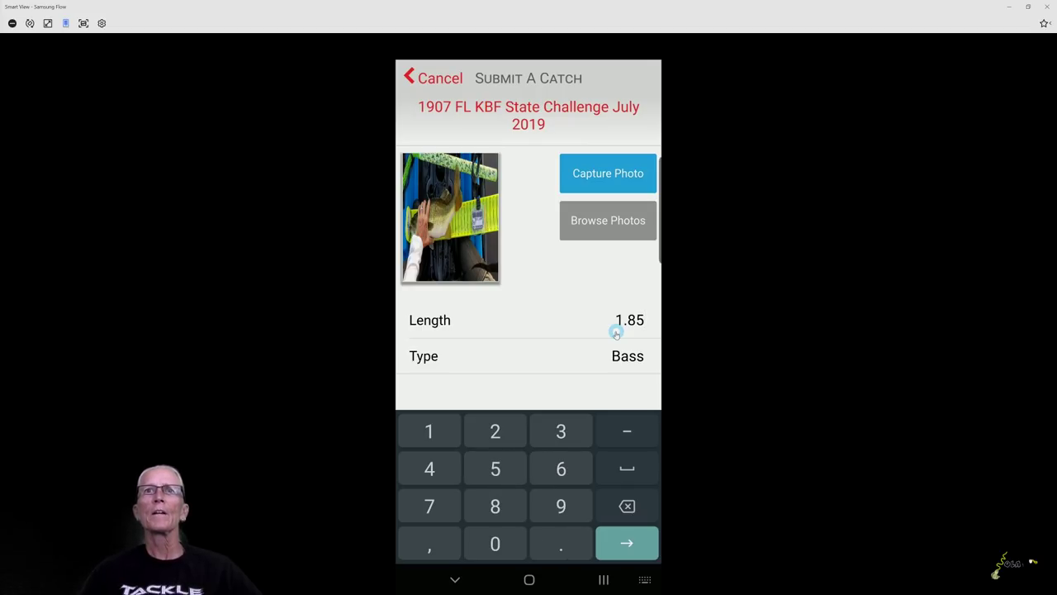
pyautogui.write('0')
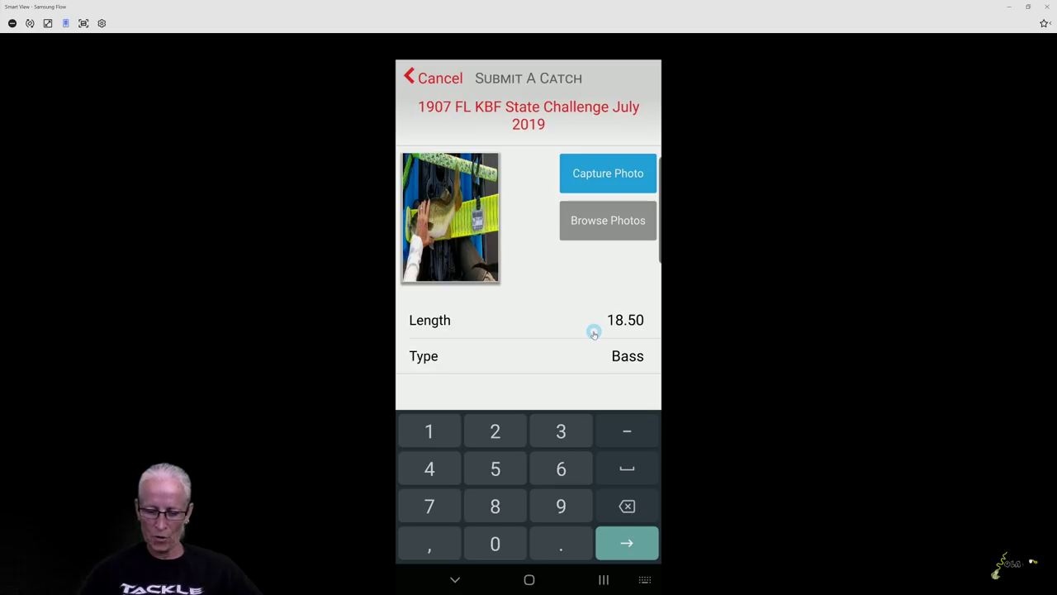
pyautogui.press('Escape')
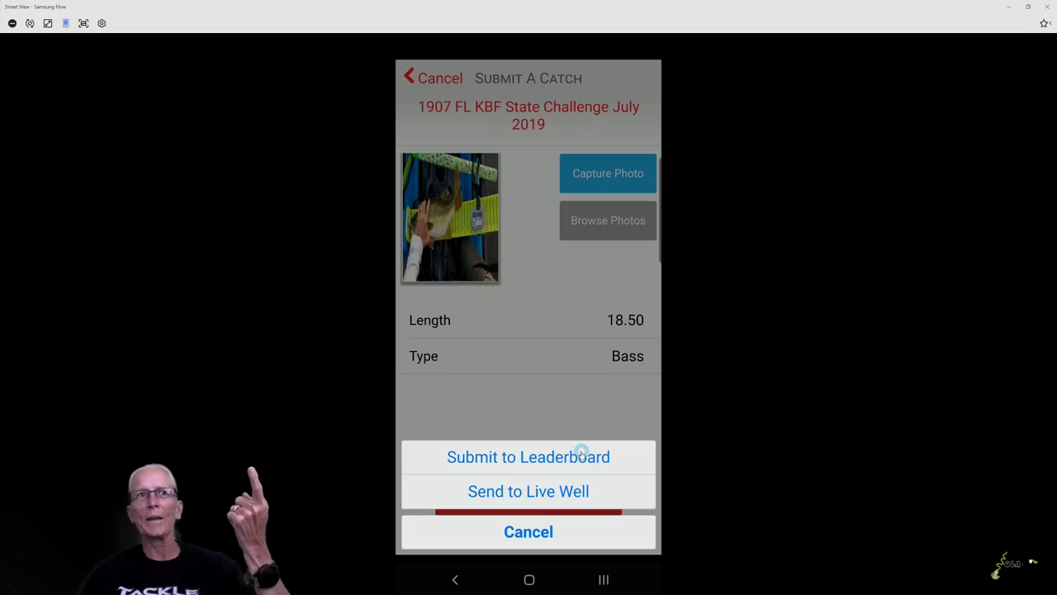
pyautogui.click(515, 493)
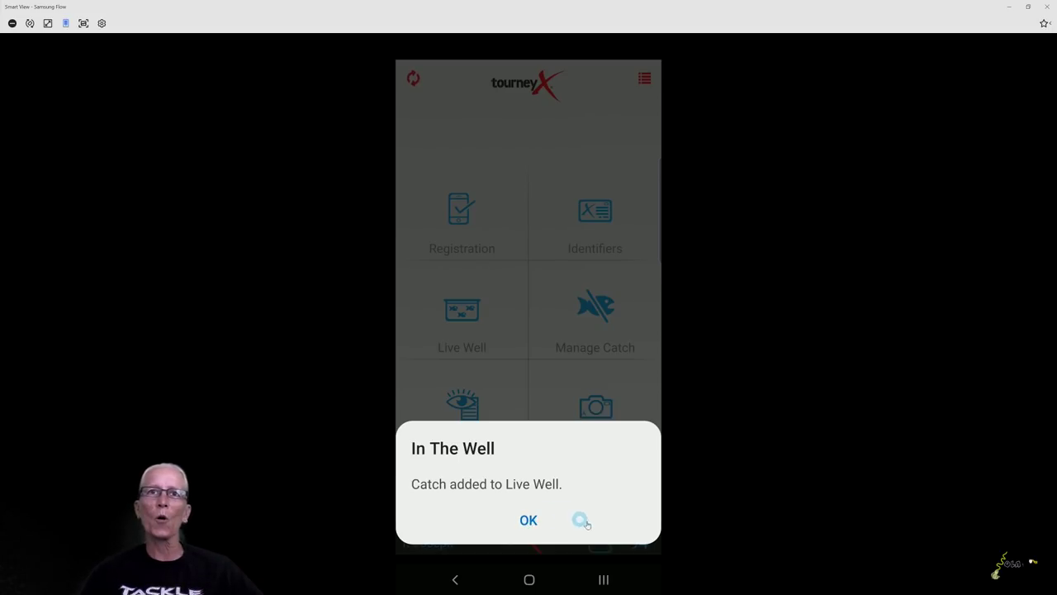
pyautogui.click(529, 517)
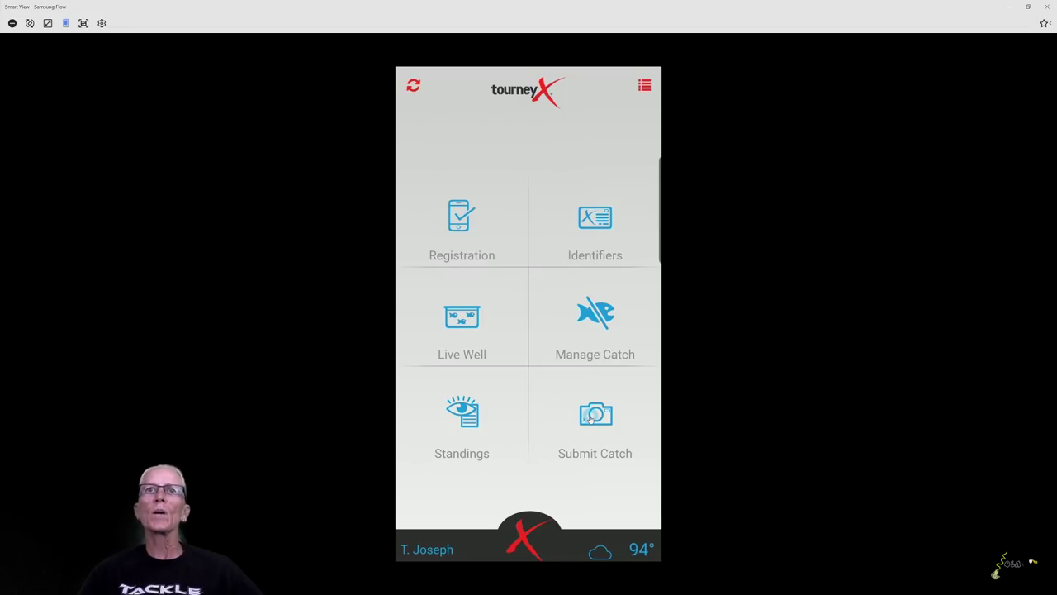
# Step: Start a new catch for the 1907 FL KBF State Challenge July 2019 with a bass photo
pyautogui.click(589, 418)
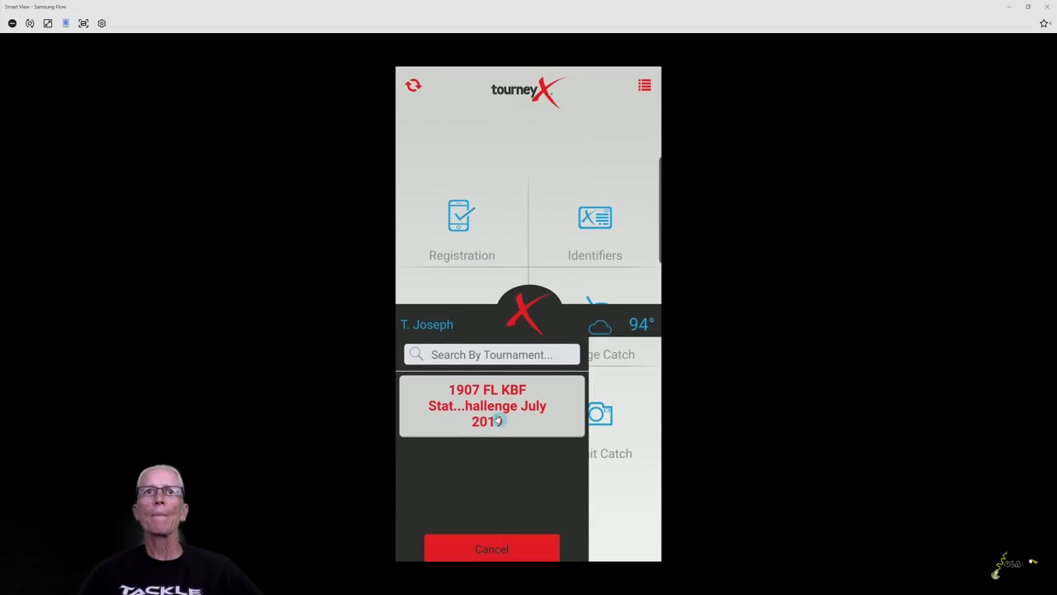
pyautogui.click(498, 420)
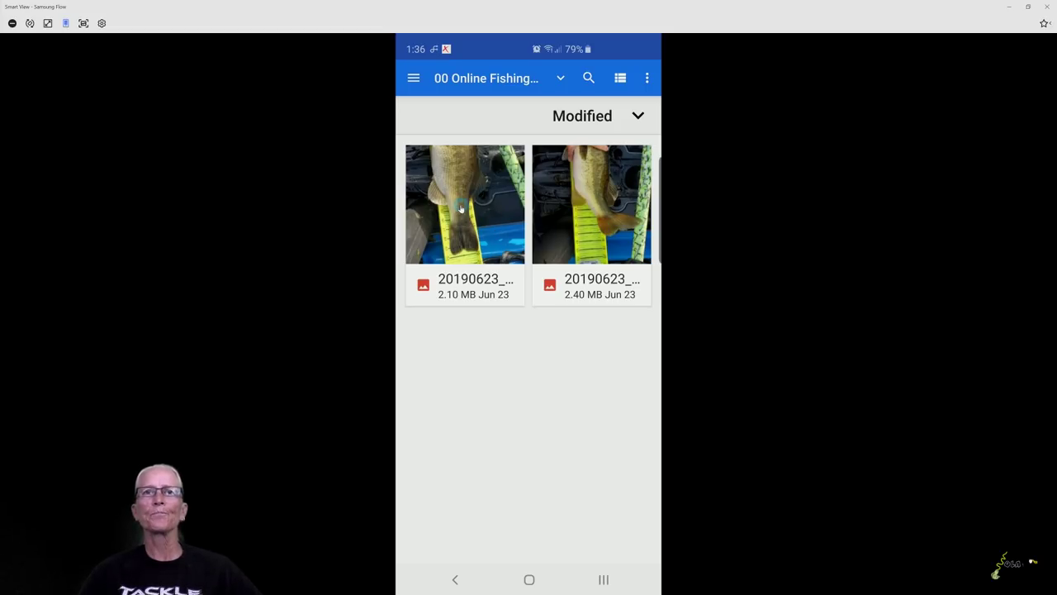
pyautogui.click(461, 208)
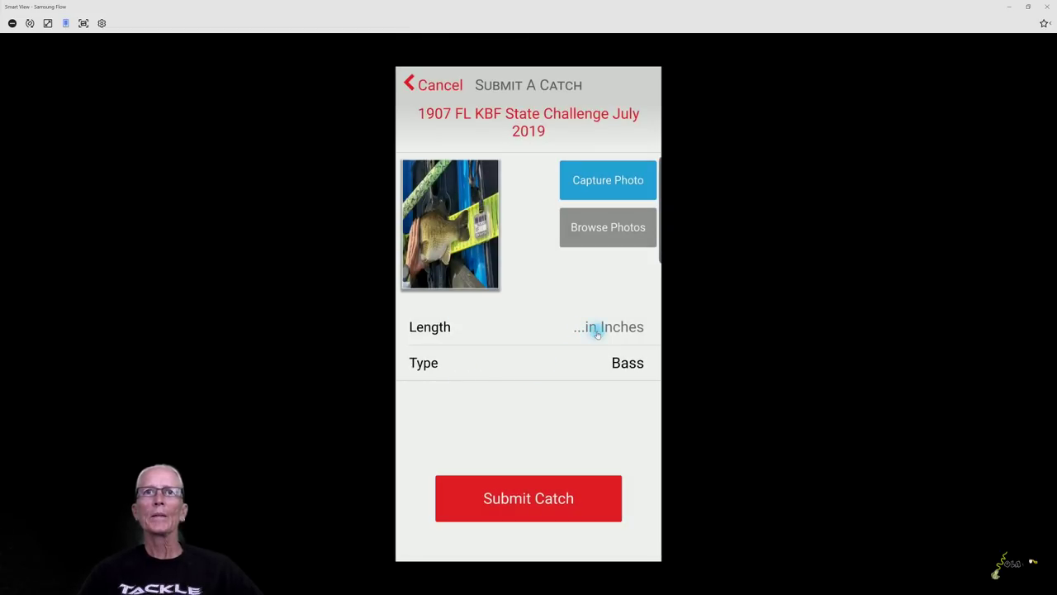
# Step: Enter a 20.00-inch length and send the catch to the live well
pyautogui.click(597, 329)
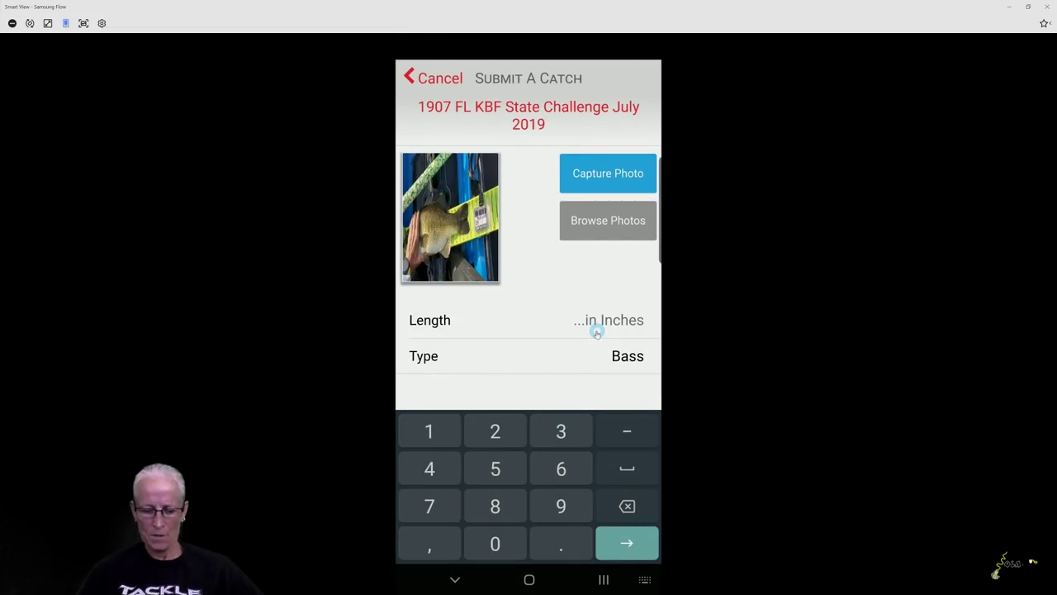
pyautogui.write('.2')
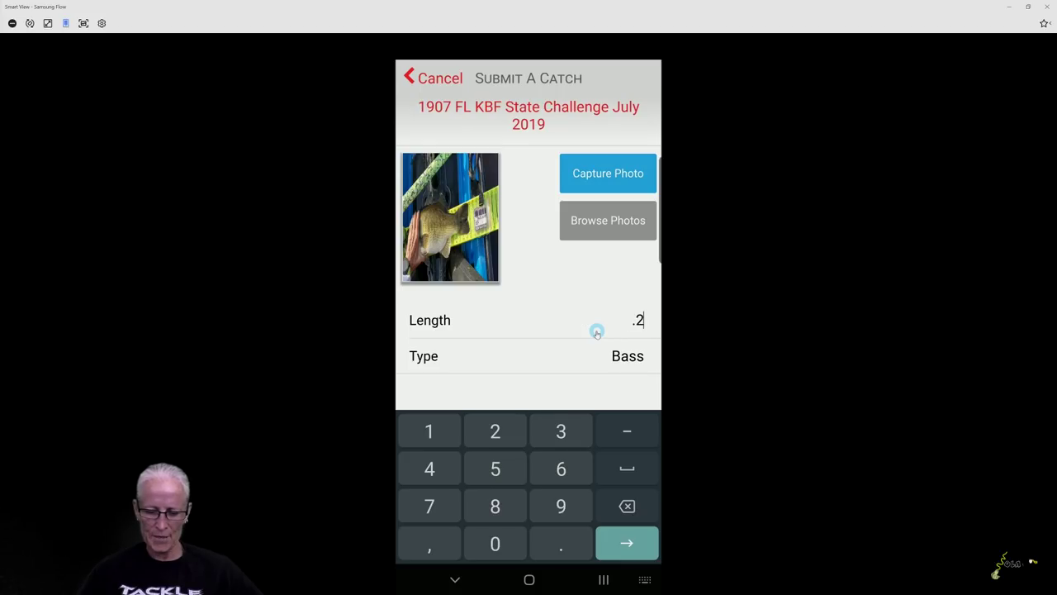
pyautogui.write('0.00')
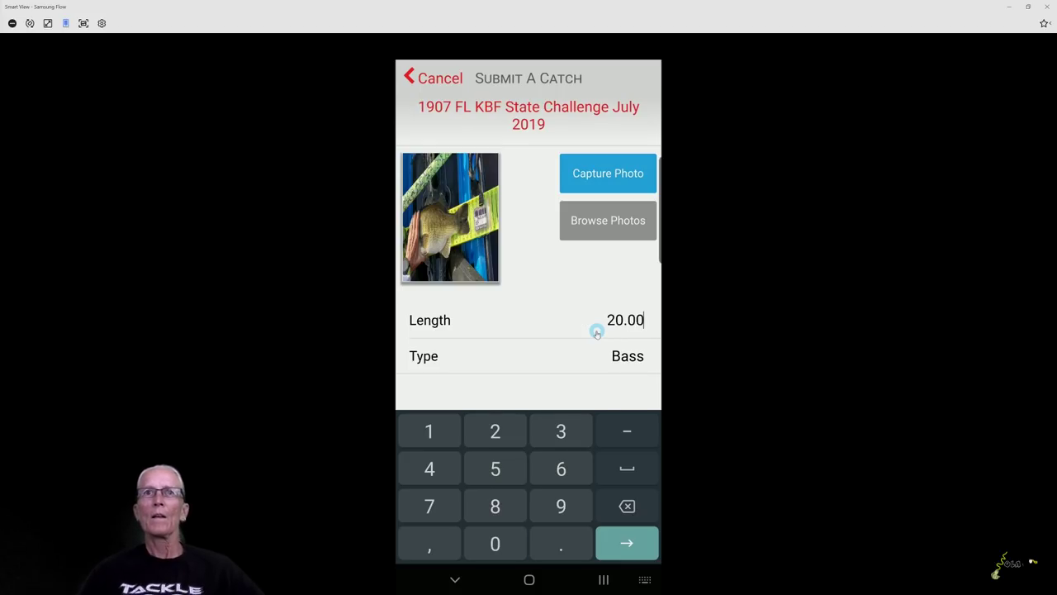
pyautogui.press('Escape')
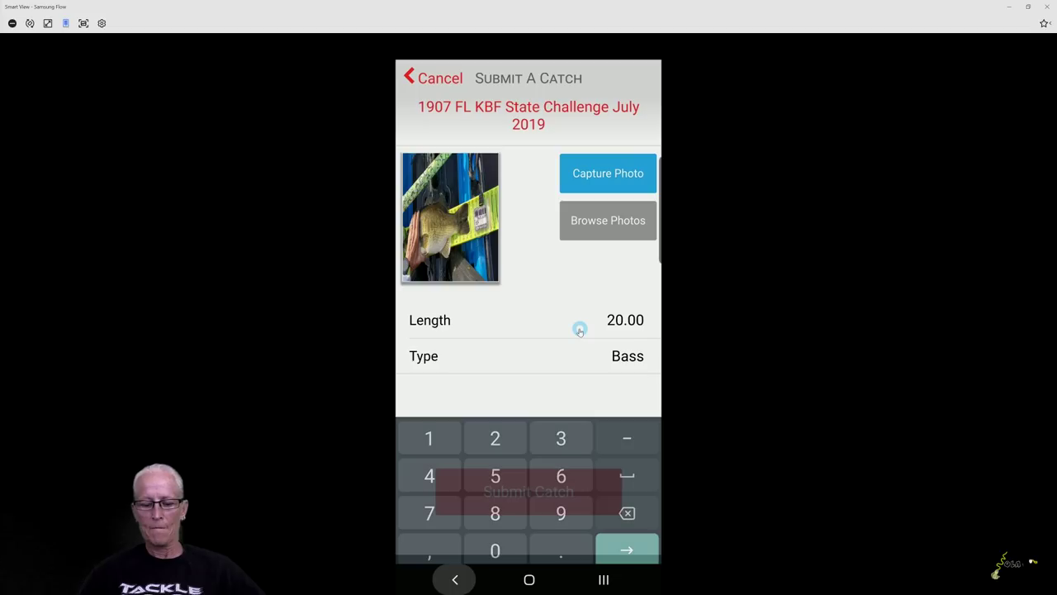
pyautogui.click(547, 489)
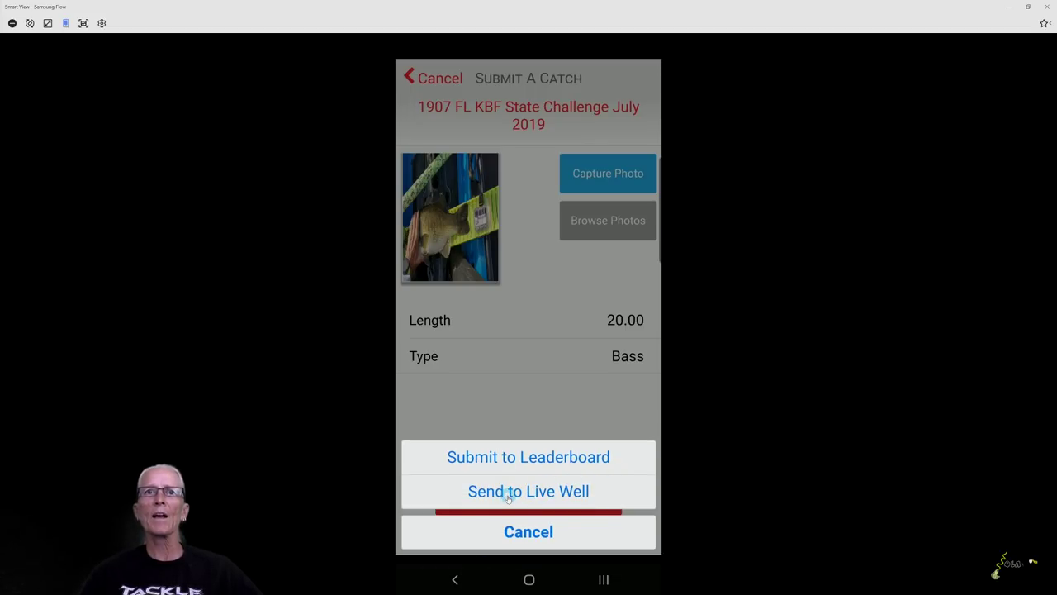
pyautogui.click(508, 494)
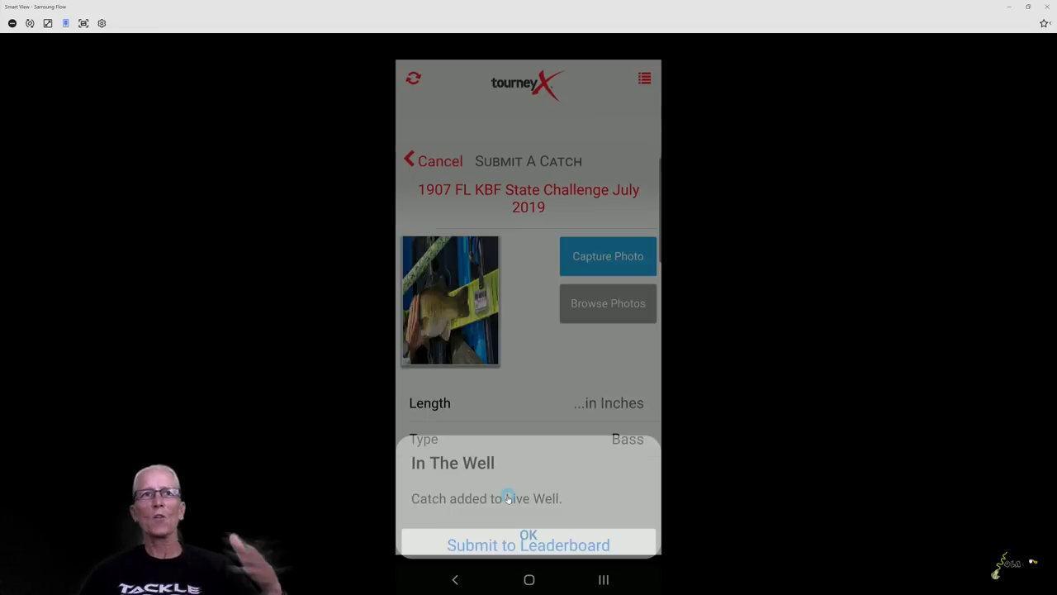
pyautogui.click(529, 514)
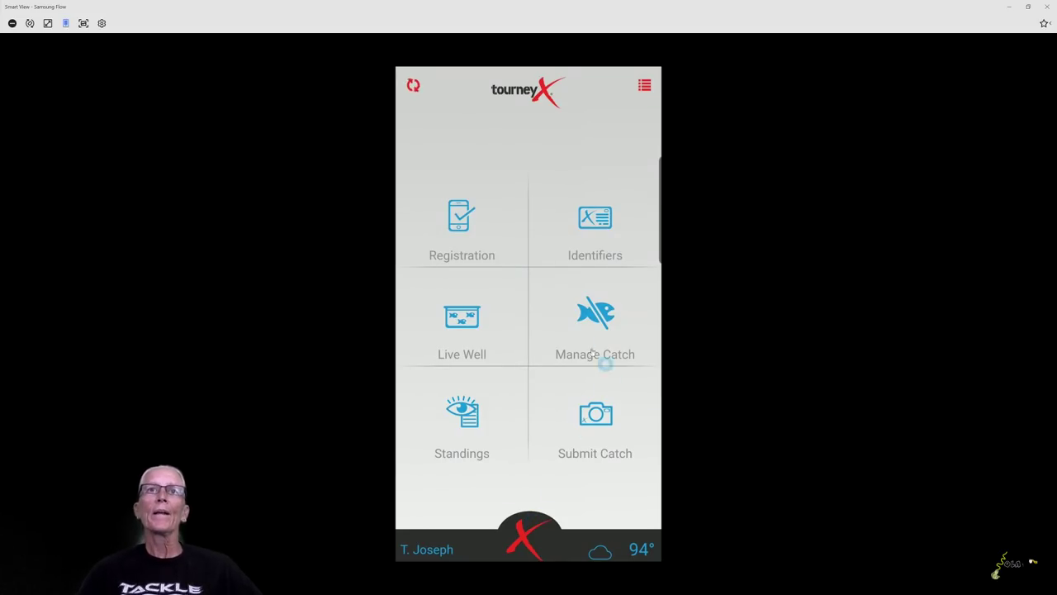
# Step: Delete the 20.00-inch and 18.50-inch bass from the live well, then return home
pyautogui.click(465, 317)
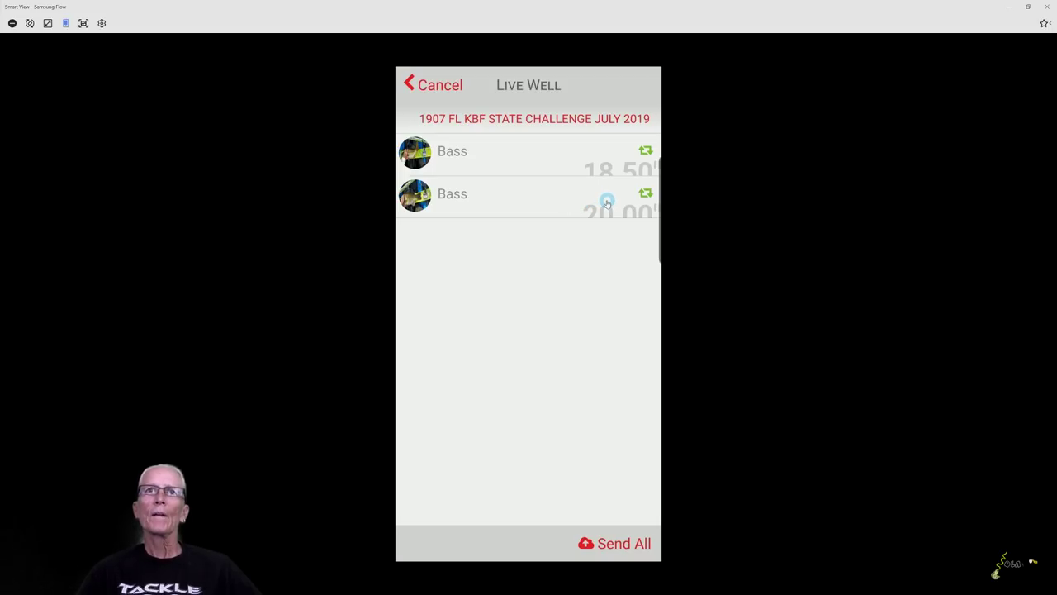
pyautogui.moveTo(607, 201); pyautogui.dragTo(352, 206)
pyautogui.click(633, 204)
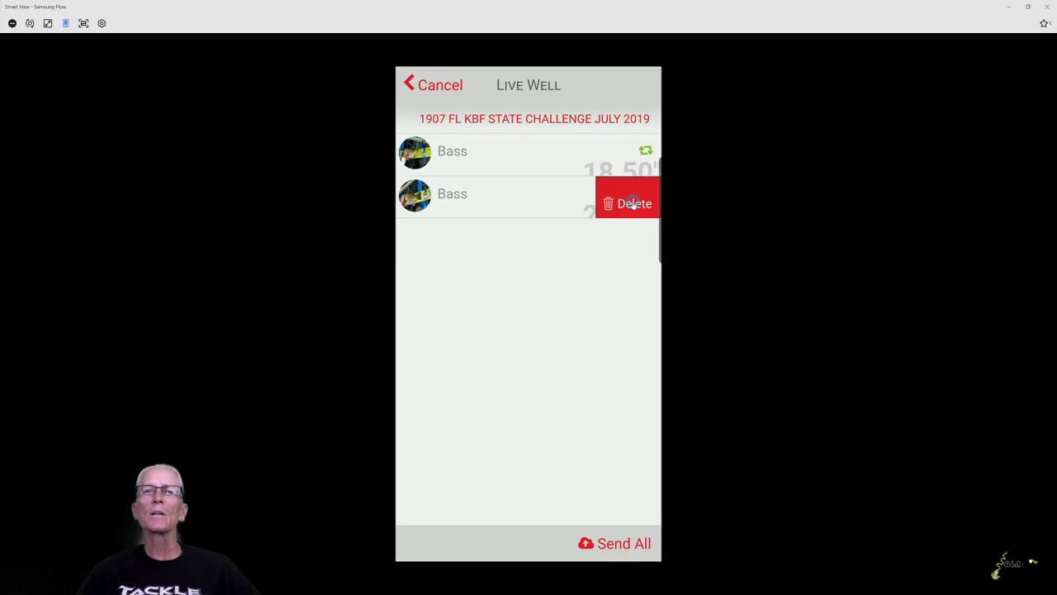
pyautogui.click(570, 368)
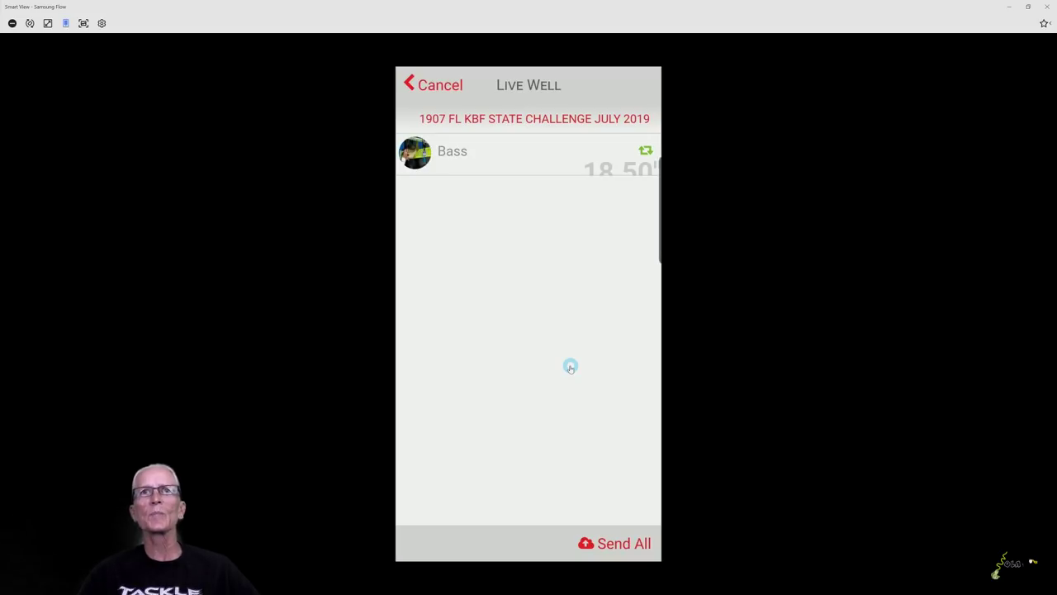
pyautogui.moveTo(555, 163)
pyautogui.mouseDown()
pyautogui.moveTo(619, 163)
pyautogui.moveTo(537, 162)
pyautogui.mouseUp()
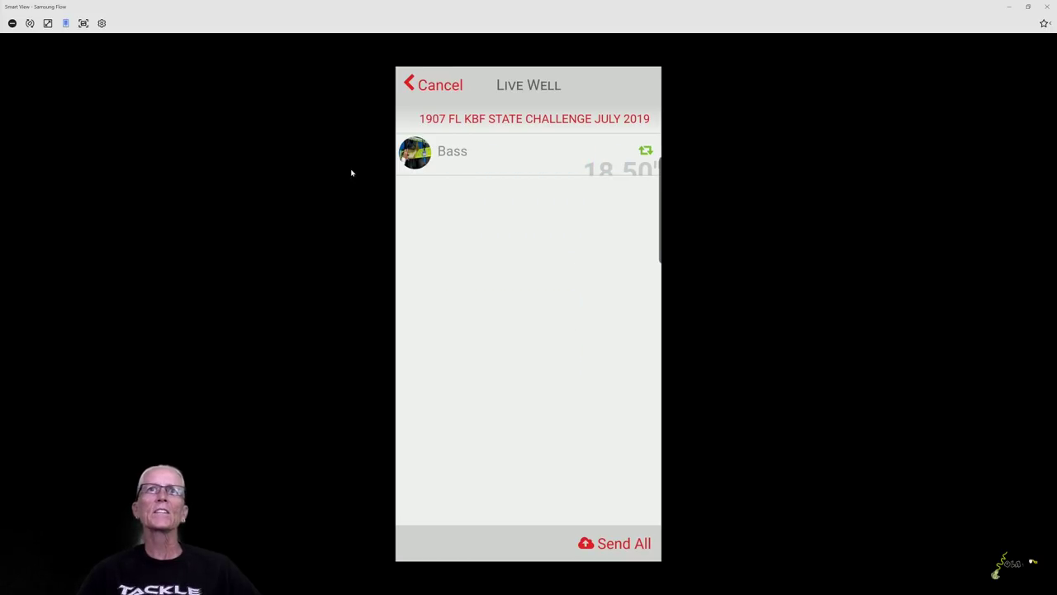
pyautogui.click(623, 157)
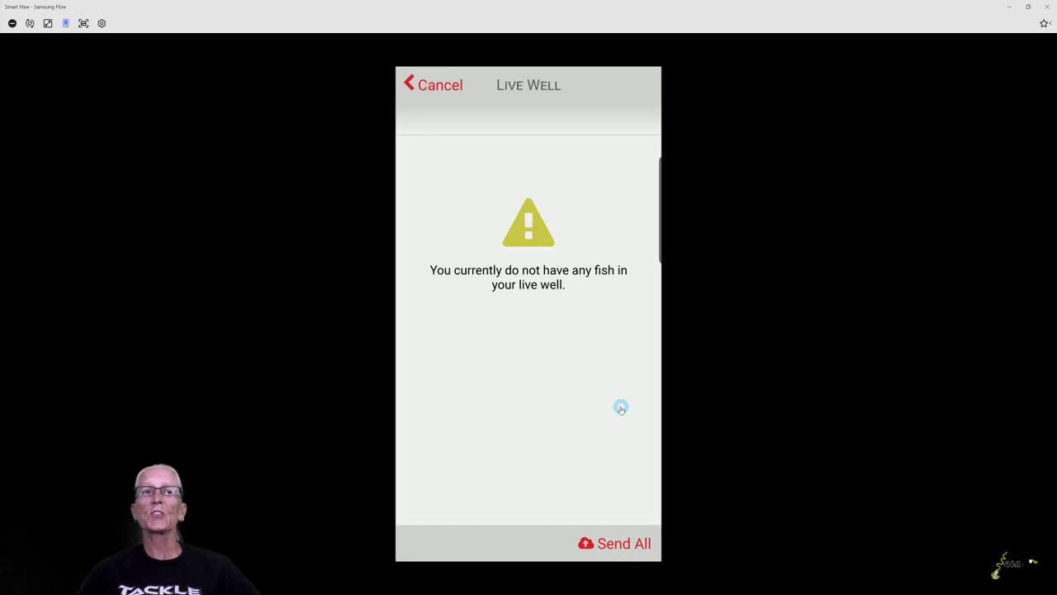
pyautogui.click(429, 89)
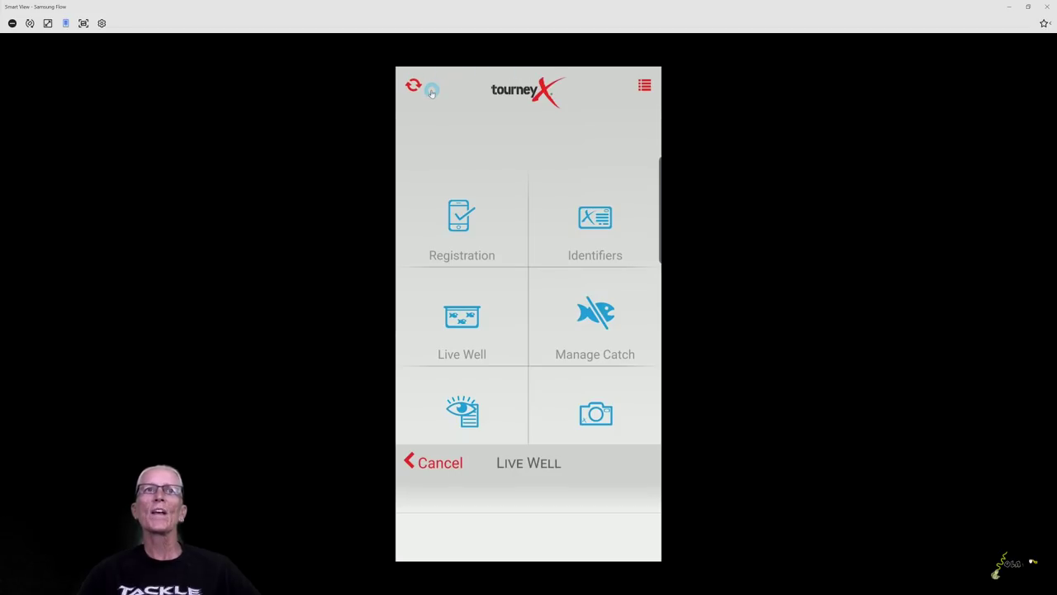